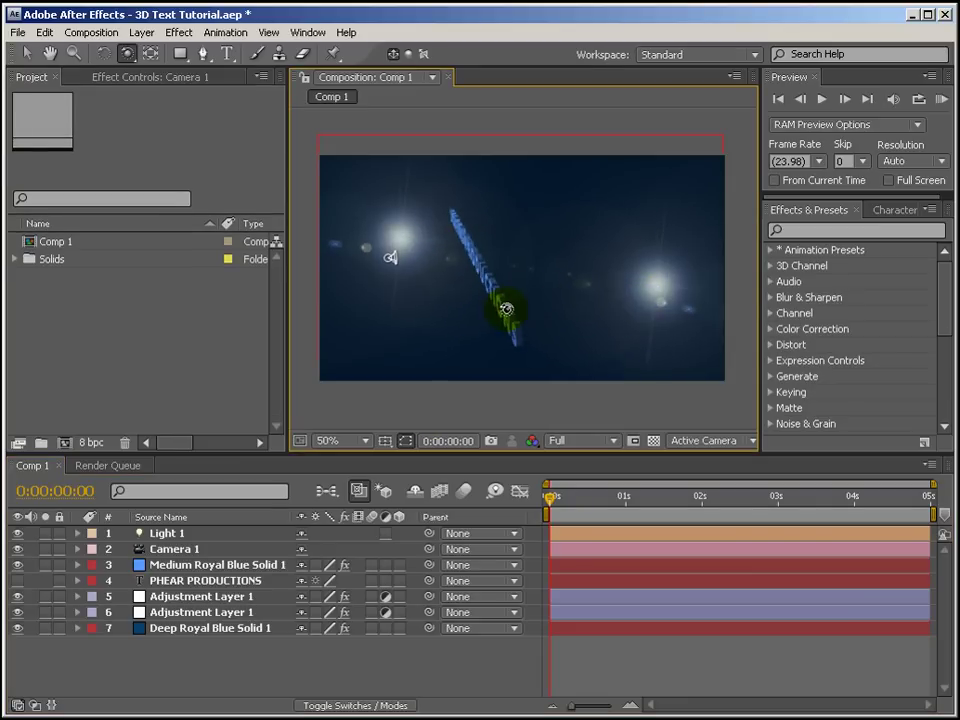
Examine the finished 3D PHEAR PRODUCTIONS text in Comp 1 up close and from several camera angles.
scroll(506, 308, up, 2)
drag(496, 377, 467, 349)
drag(378, 142, 423, 161)
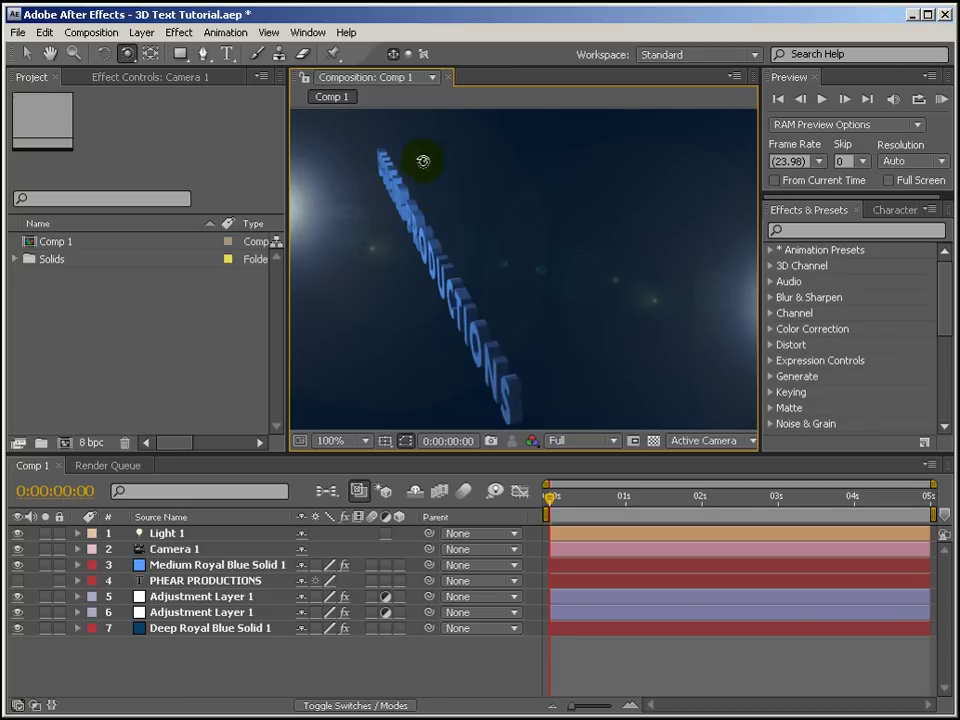
drag(426, 248, 465, 329)
key(comma)
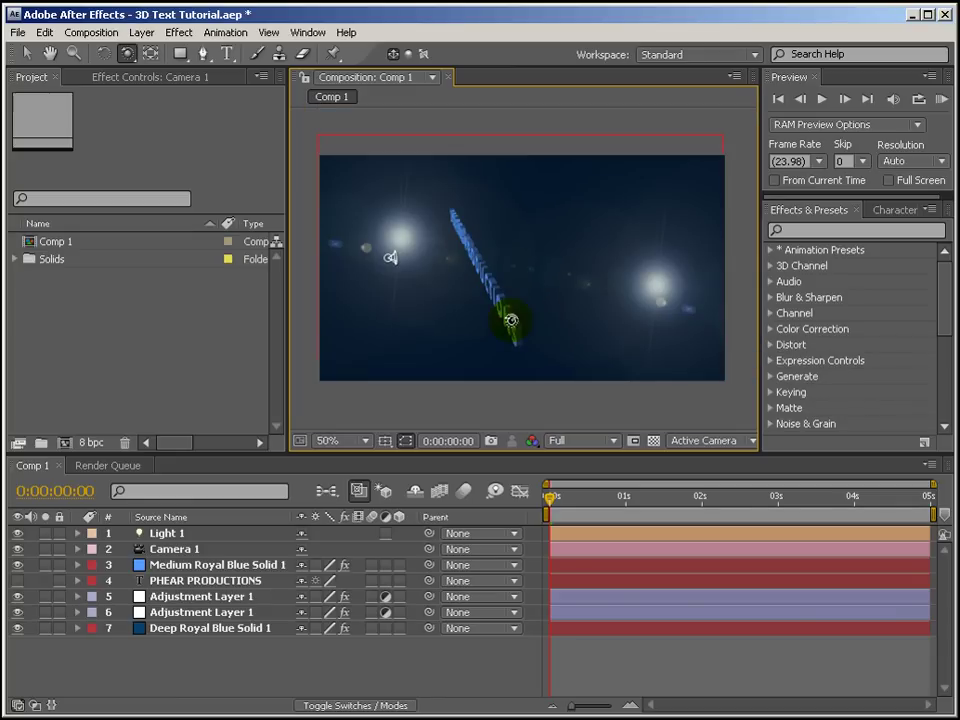
drag(510, 319, 641, 371)
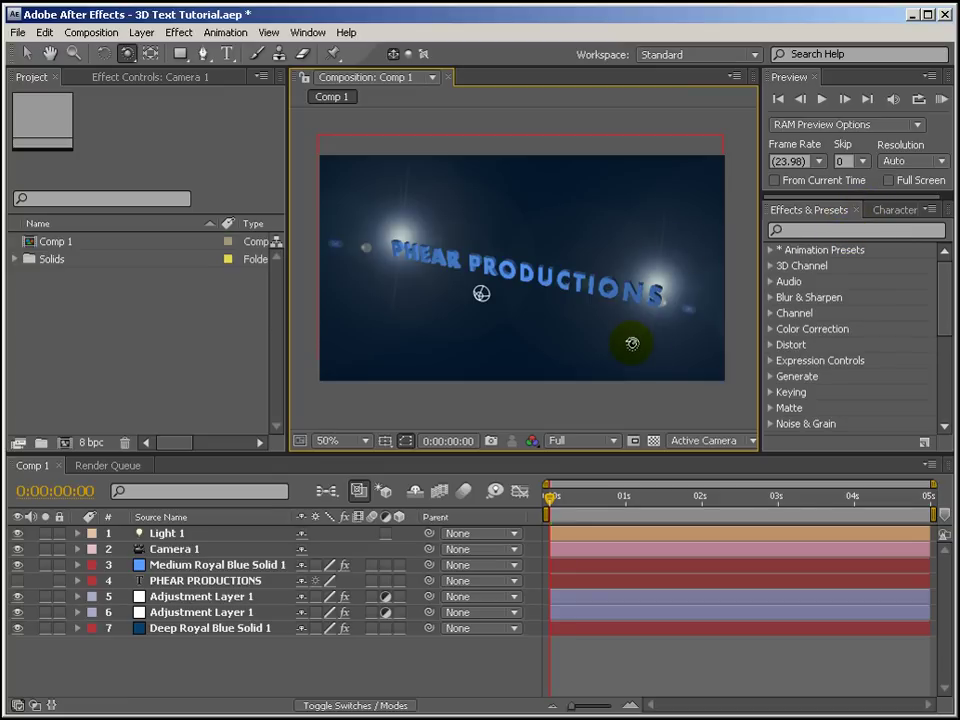
click(791, 214)
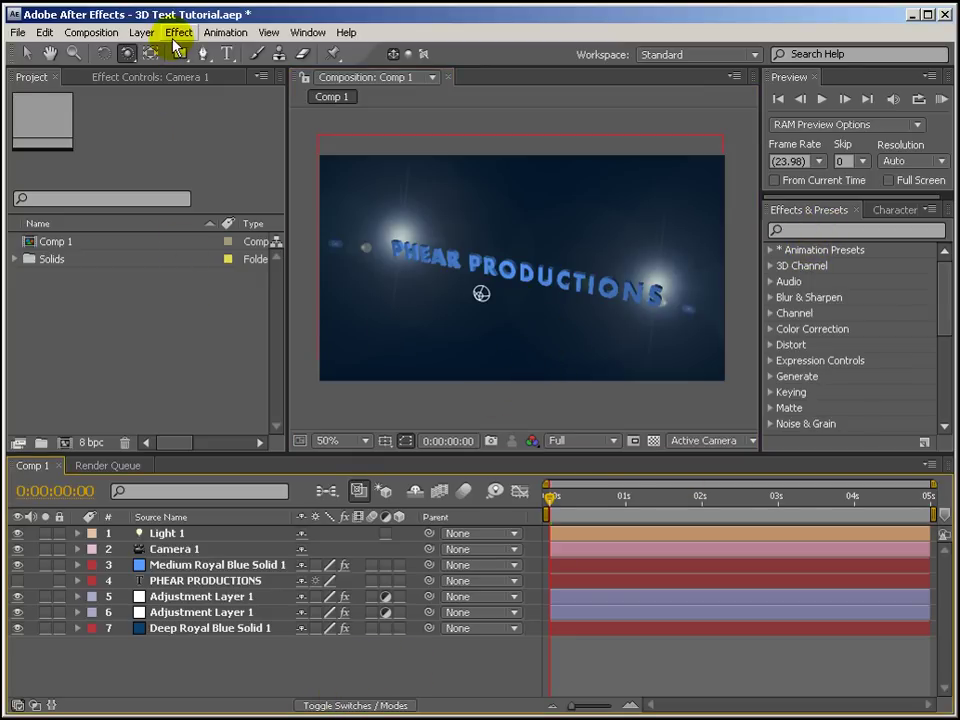
Create a new composition from the NTSC D1 Widescreen Square Pixel preset at 23.976 fps with a 5-second duration.
click(75, 32)
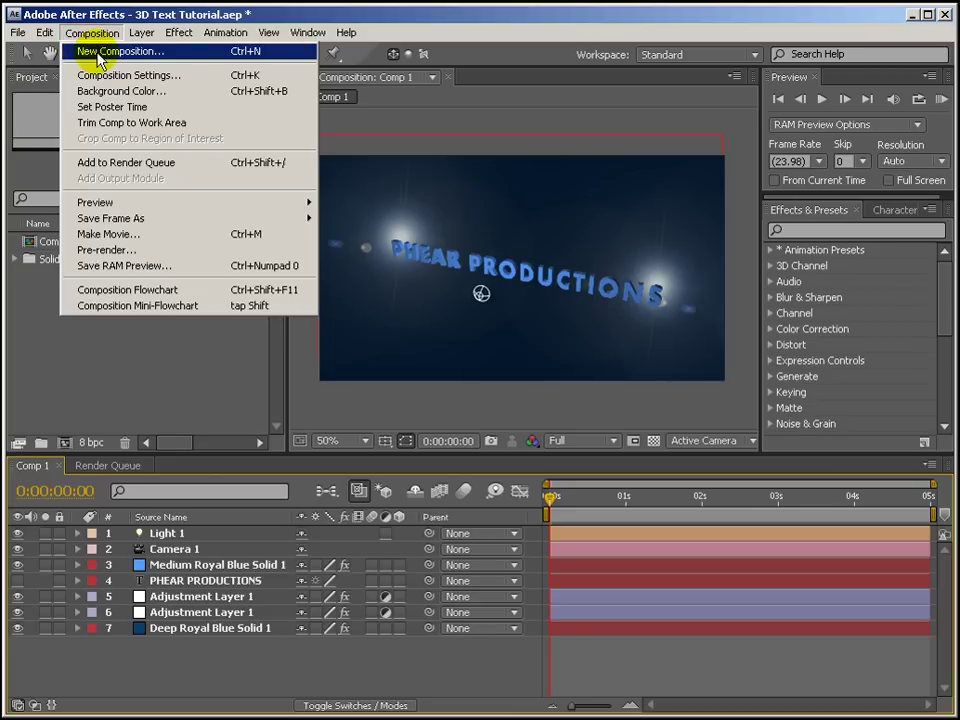
click(98, 55)
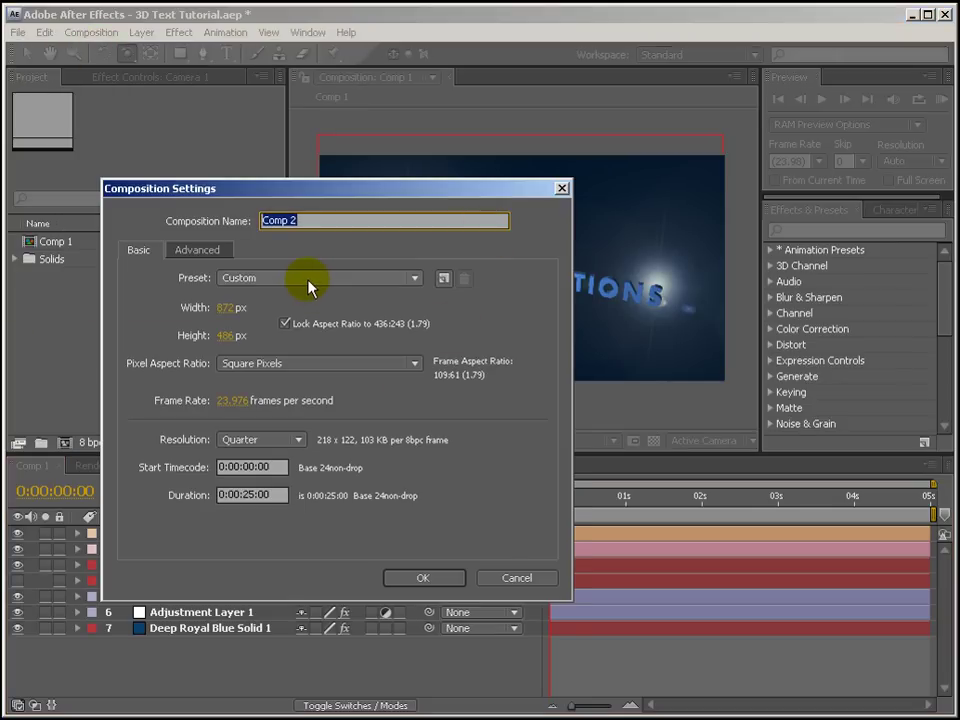
click(309, 283)
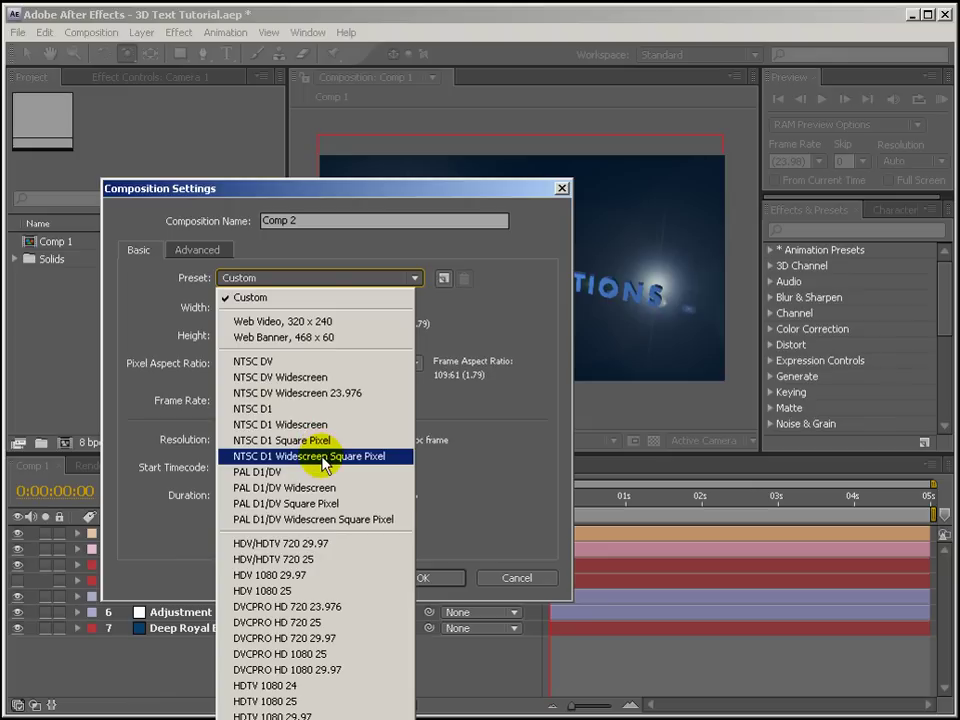
click(326, 457)
click(243, 400)
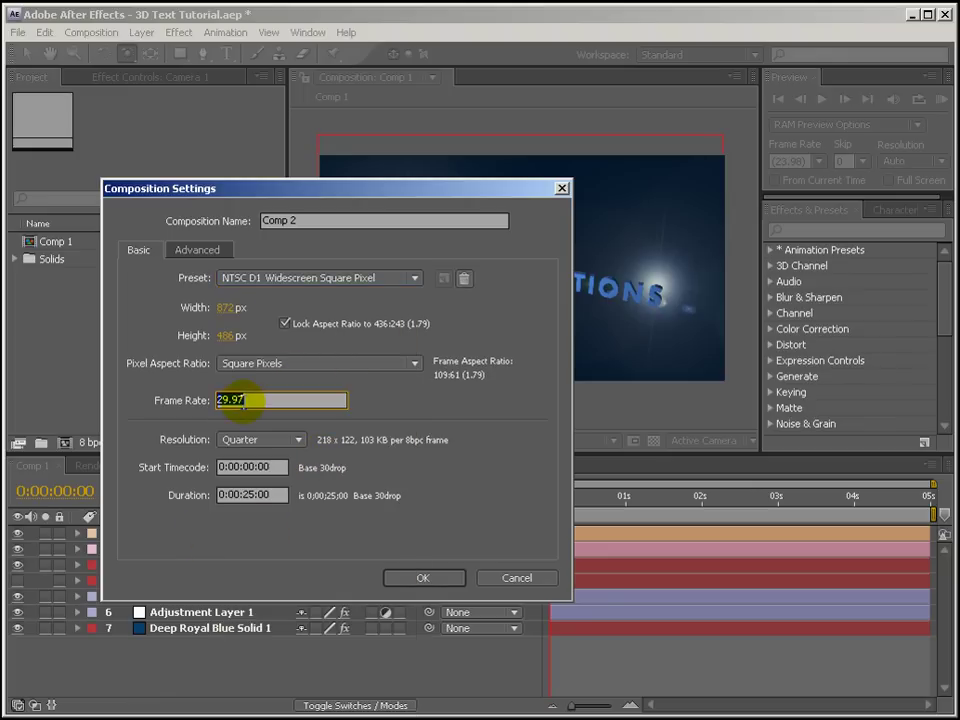
text(23)
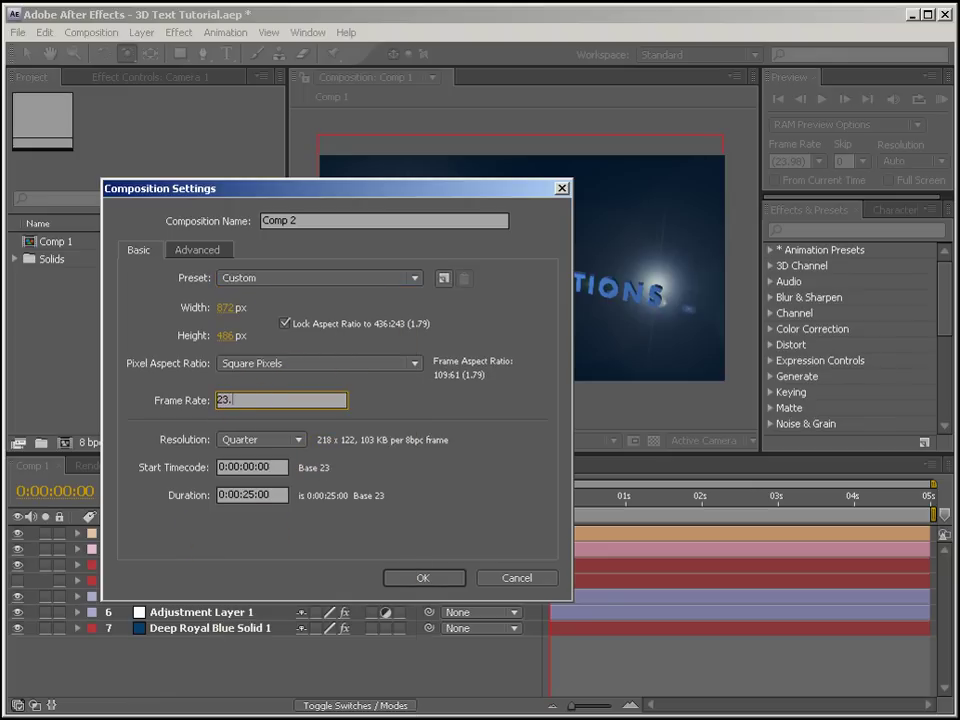
click(253, 494)
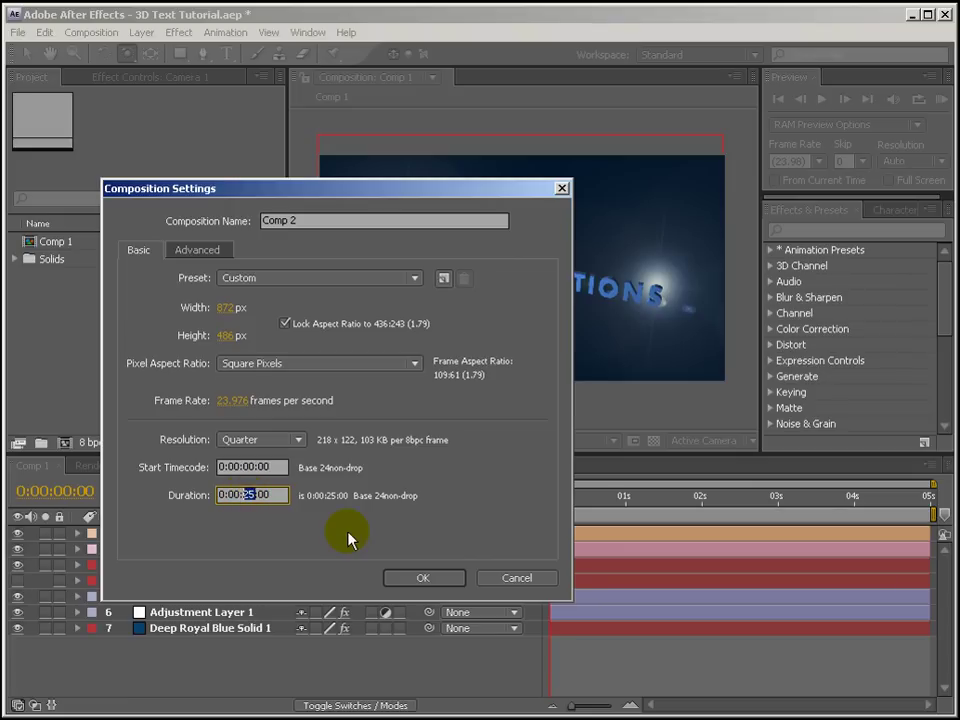
text(5)
click(417, 578)
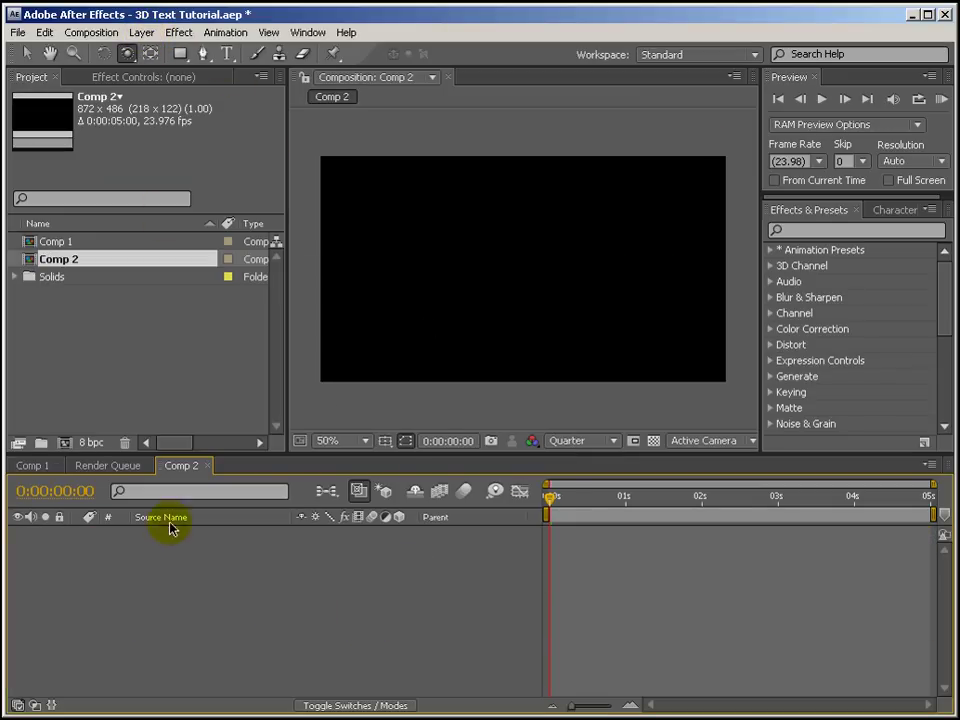
Add a composition-sized solid layer in dark royal blue as the background of Comp 2.
click(142, 33)
mouse_move(145, 52)
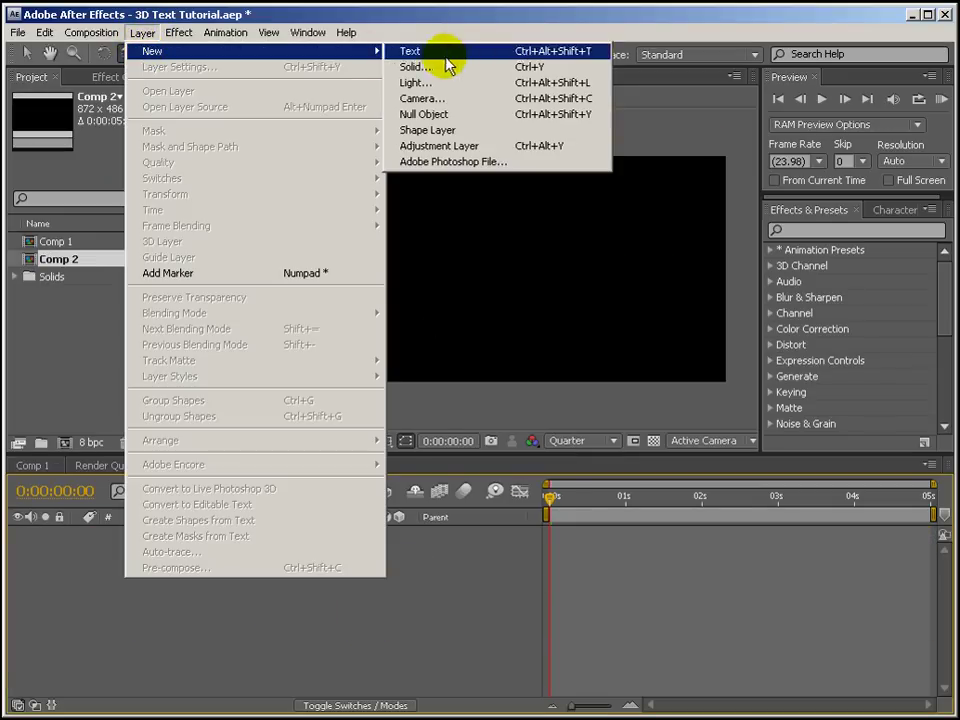
click(425, 66)
click(479, 475)
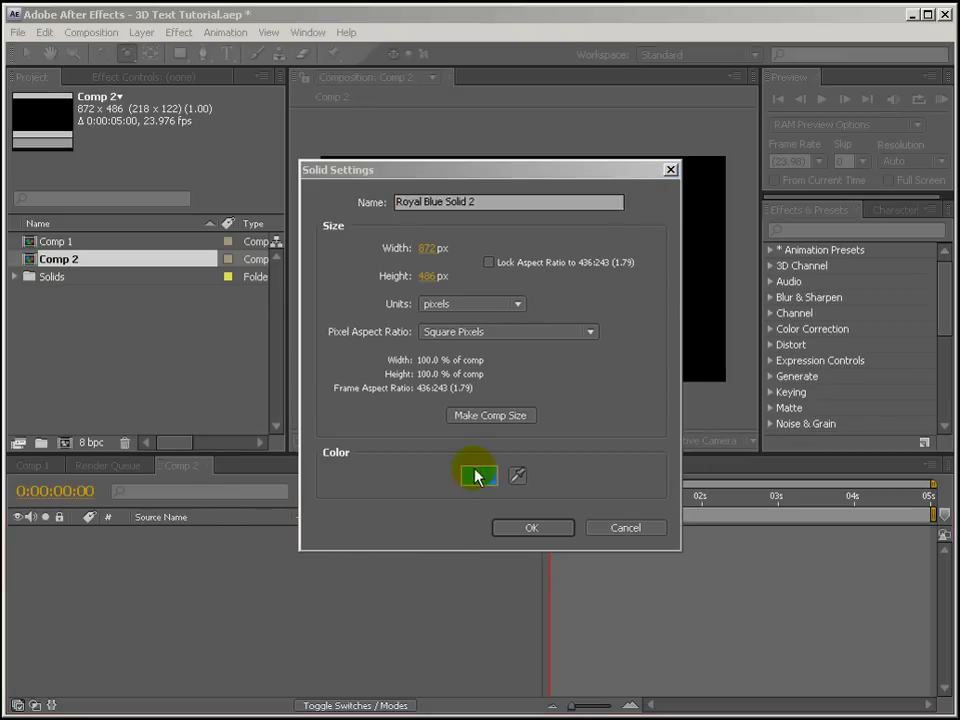
mouse_move(499, 422)
mouse_down()
mouse_move(474, 401)
mouse_move(497, 418)
mouse_up()
click(470, 414)
click(458, 430)
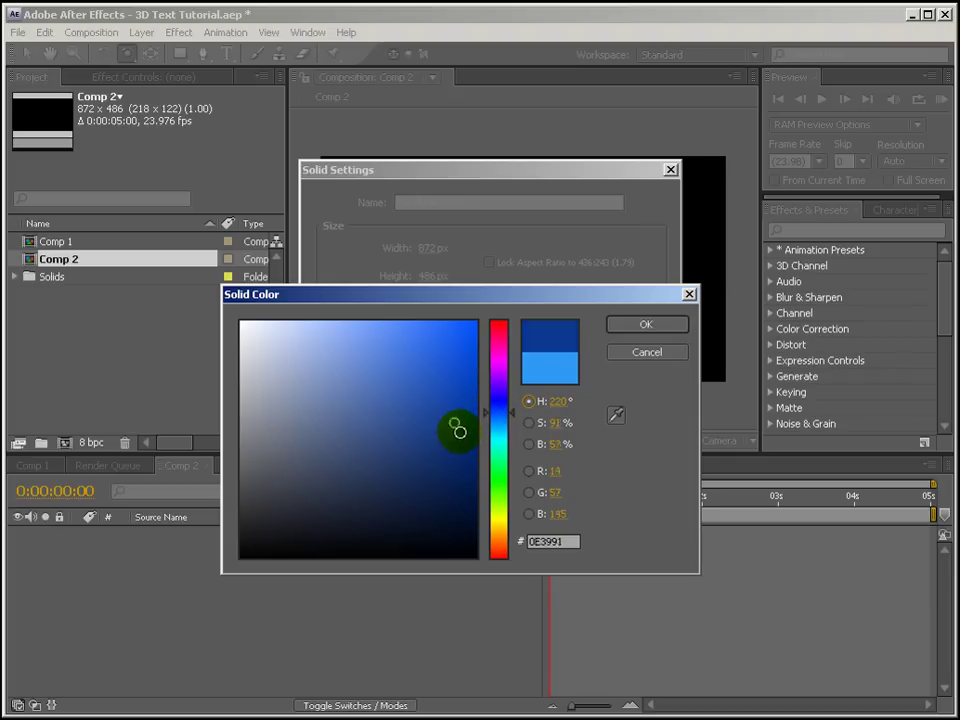
click(624, 327)
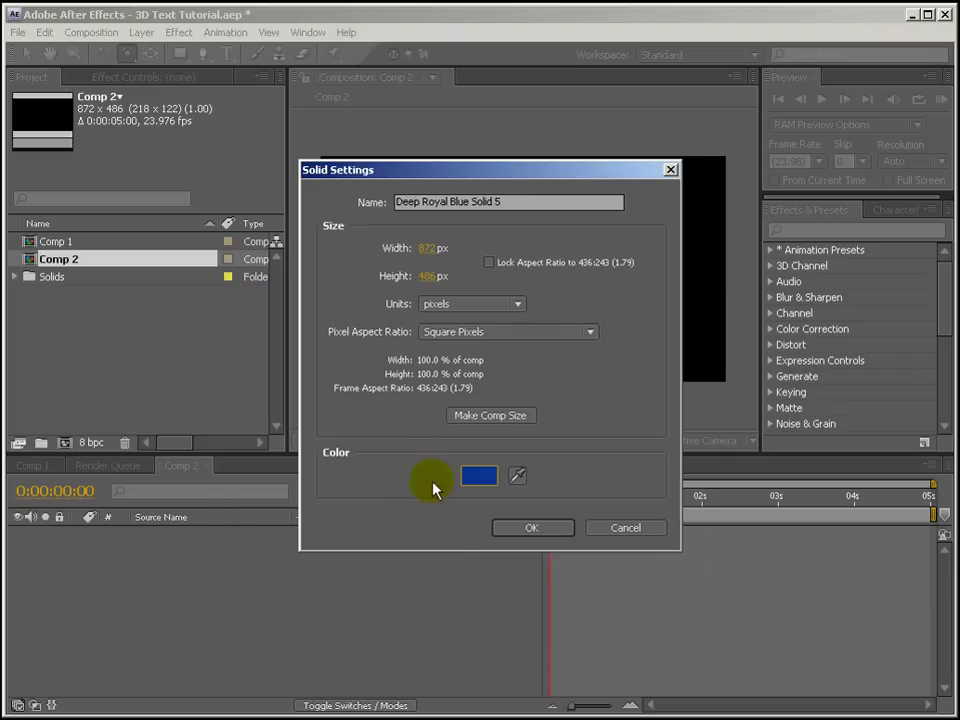
click(538, 528)
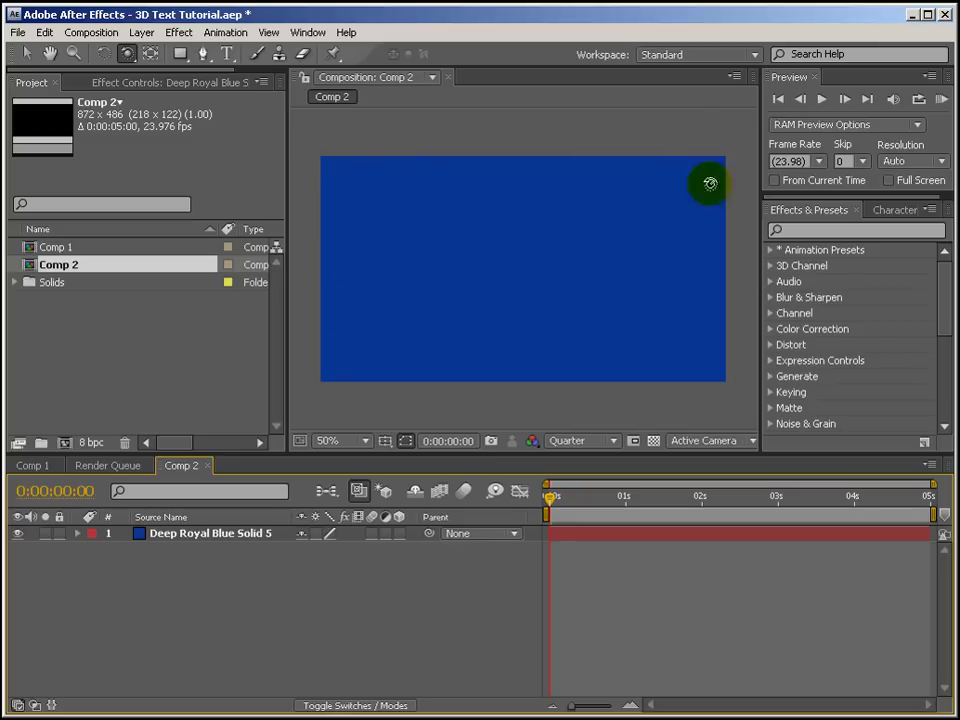
Apply a Curves effect to the blue solid, lowering its white point and midtones to darken the background.
click(178, 38)
click(173, 533)
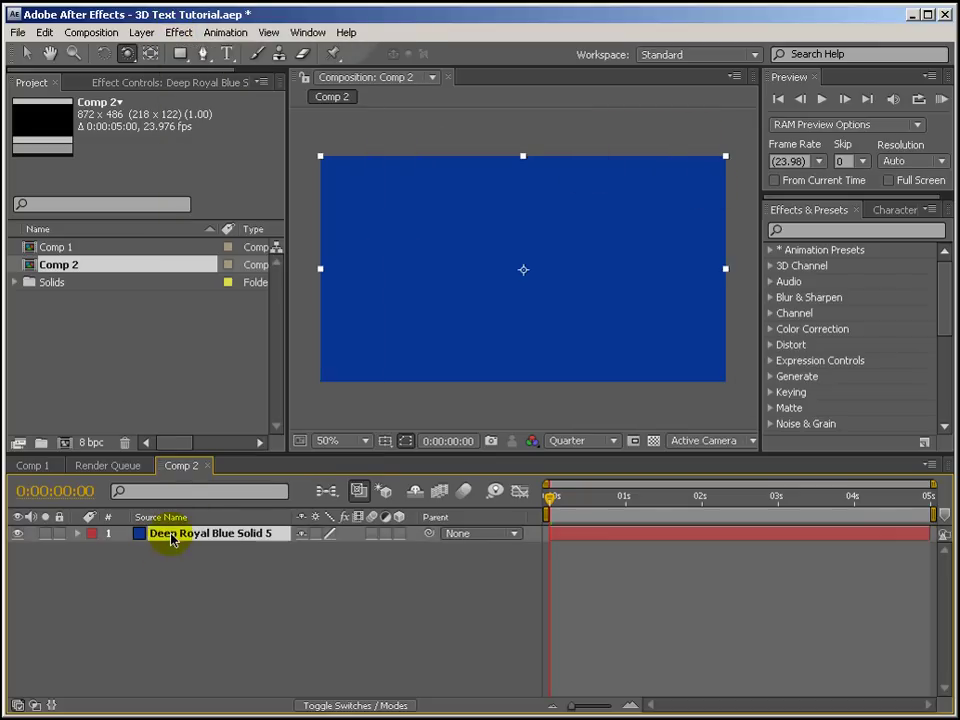
click(180, 32)
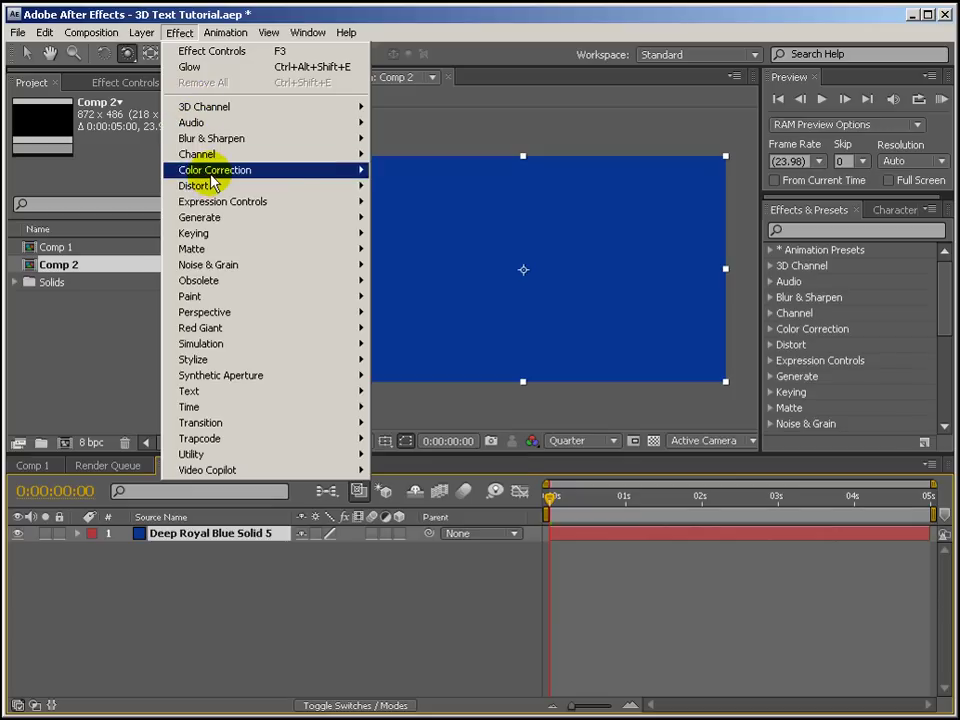
mouse_move(211, 177)
click(454, 406)
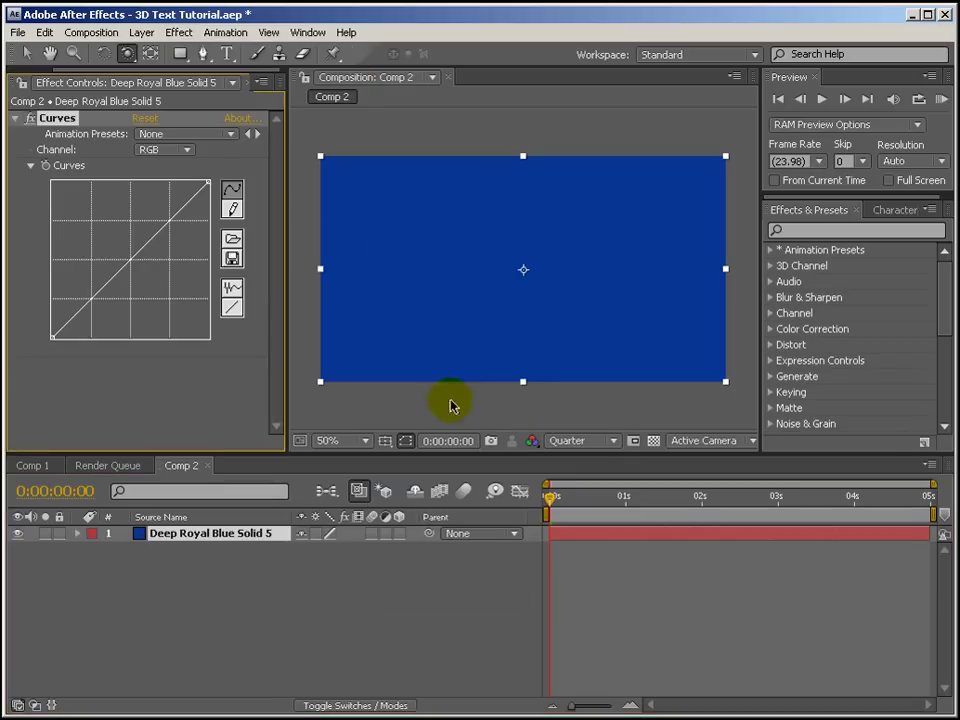
drag(207, 184, 210, 228)
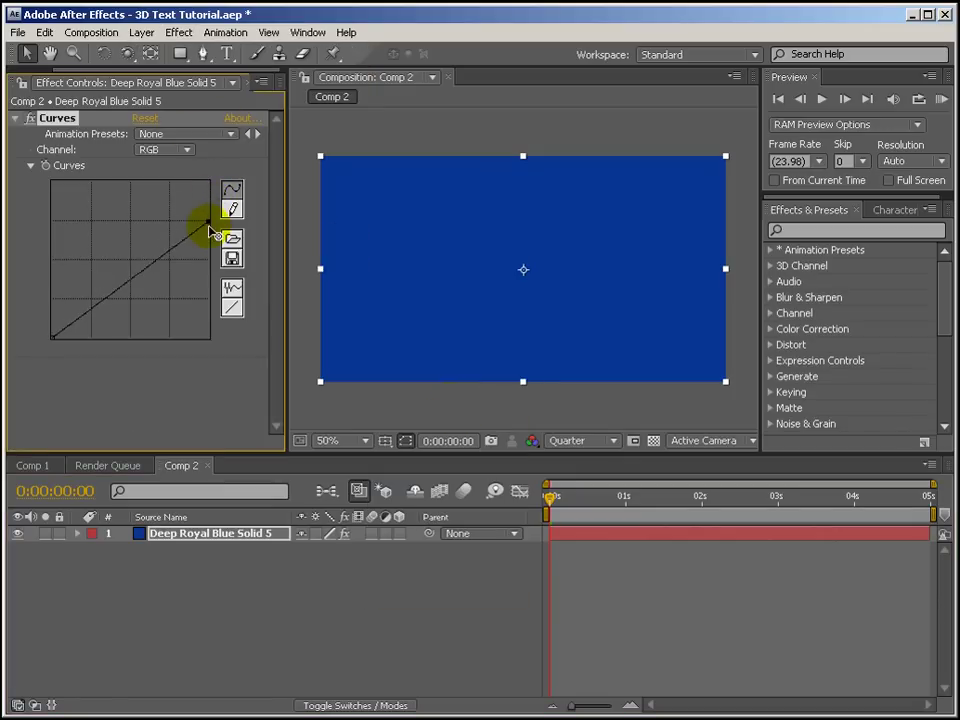
drag(146, 270, 117, 301)
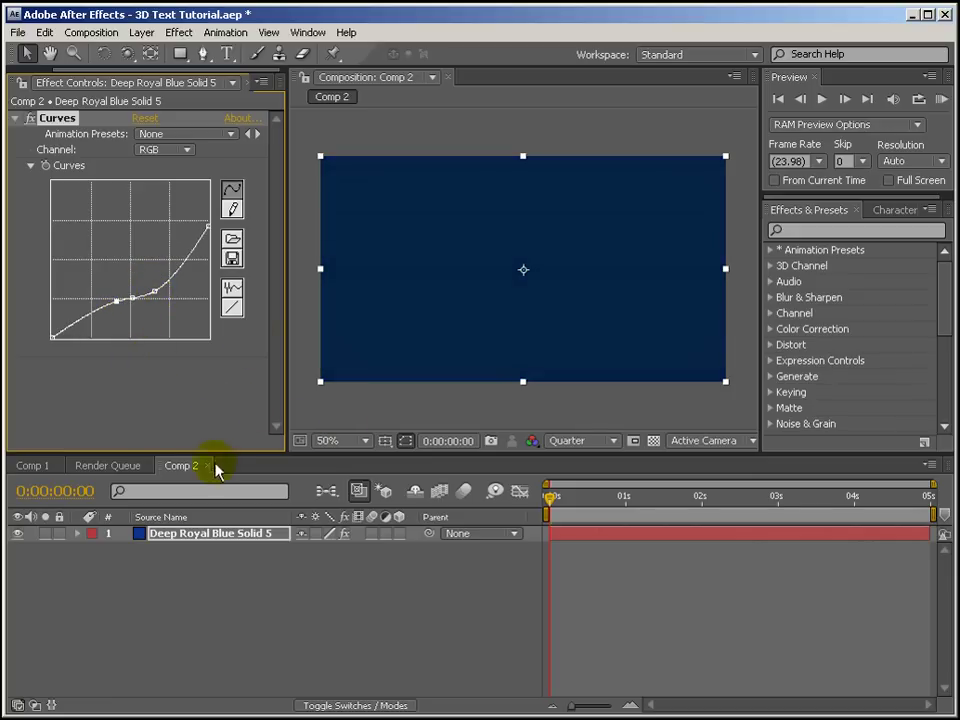
click(232, 591)
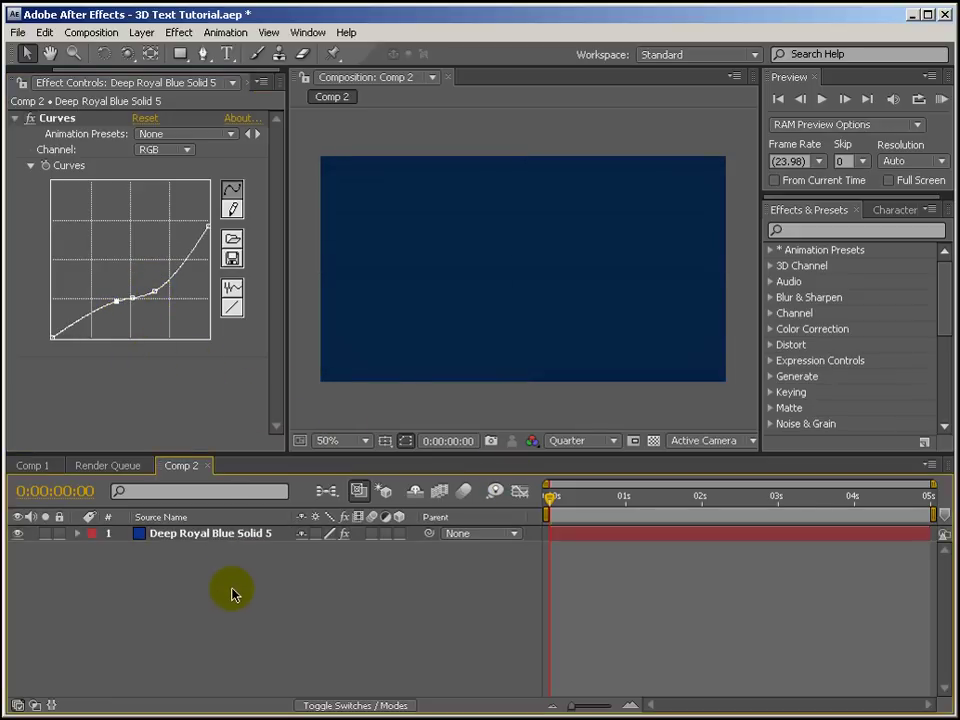
Add the text "PHEAR PRODUCTIONS" to the composition and set its font size to 73 px.
click(227, 54)
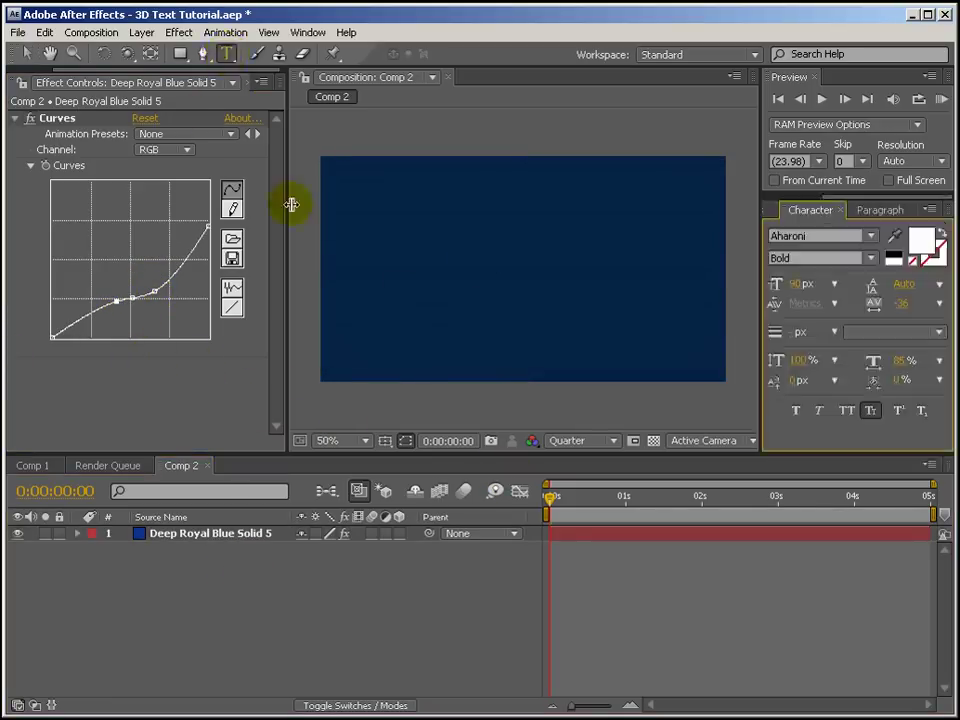
click(405, 266)
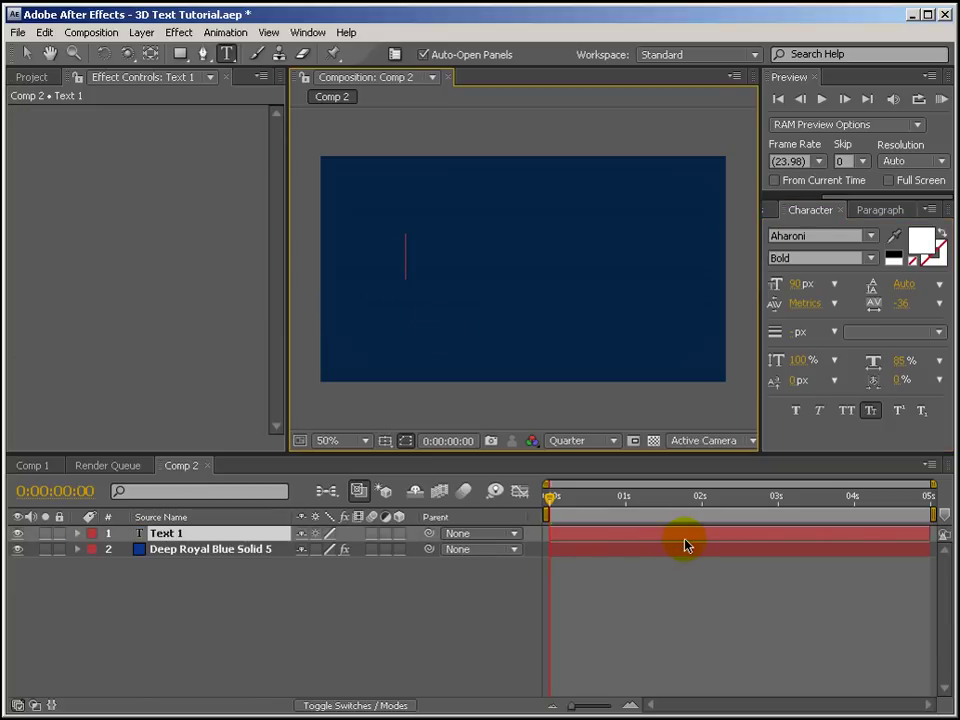
text(PHEAR PR)
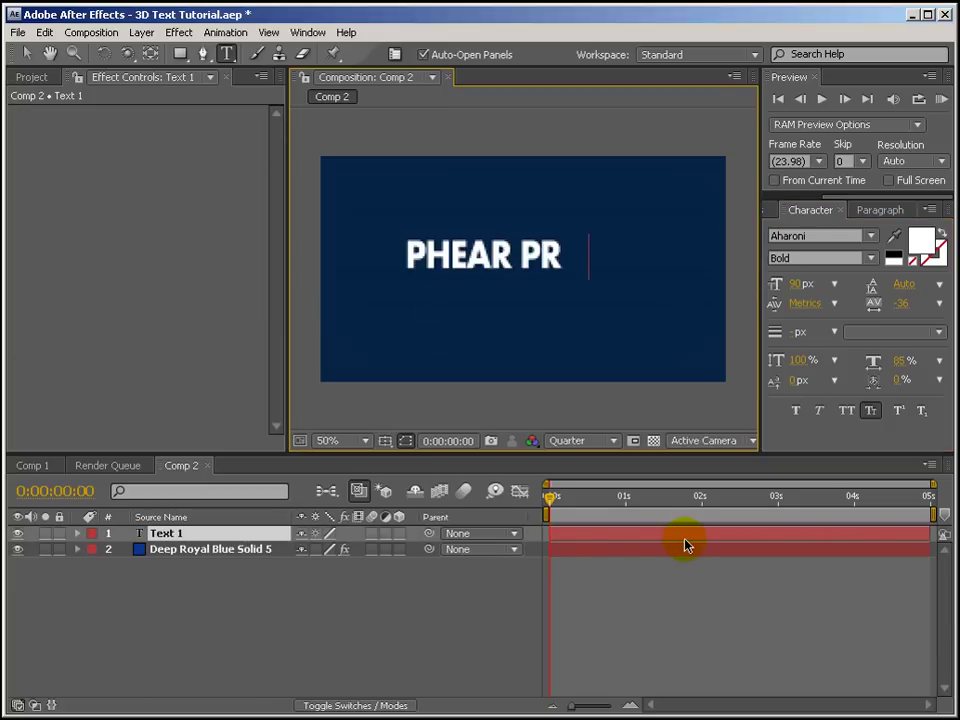
text(ODUCTION)
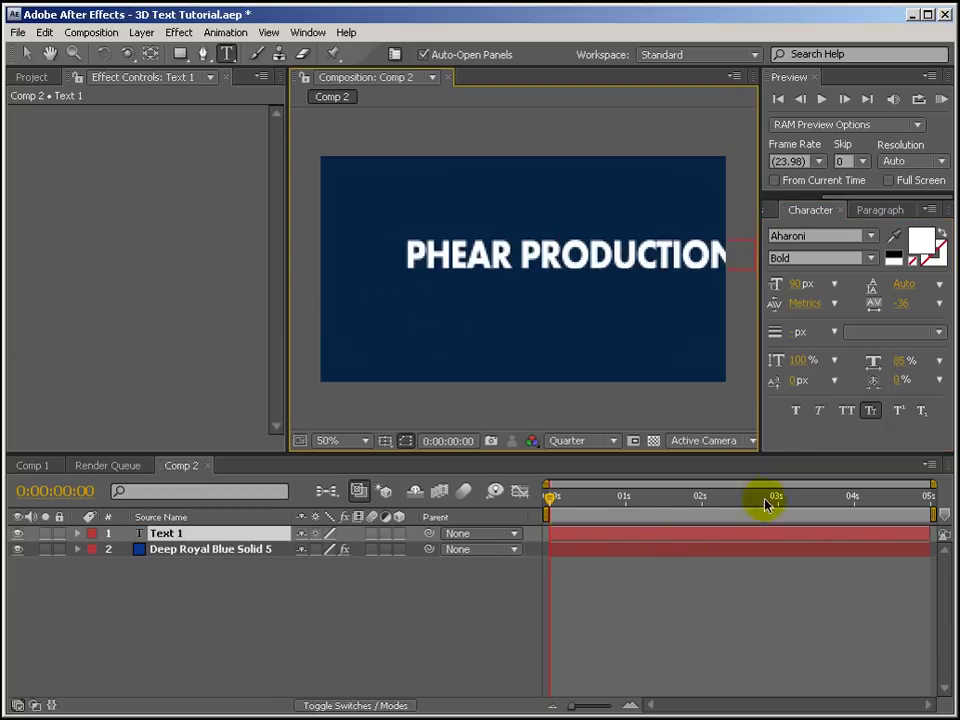
drag(741, 270, 369, 253)
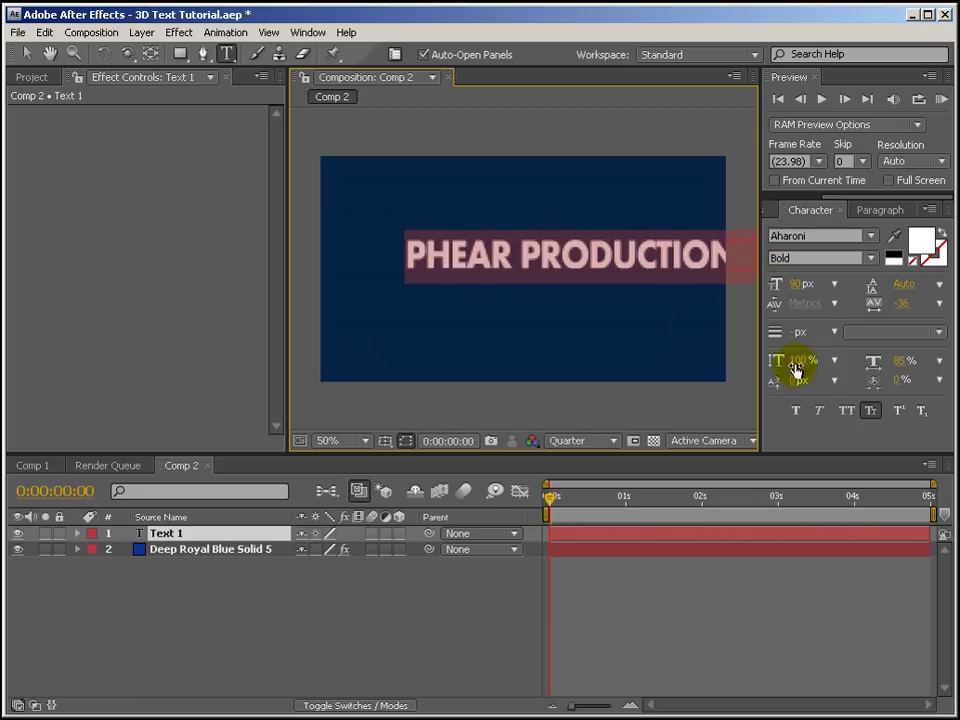
drag(800, 288, 789, 281)
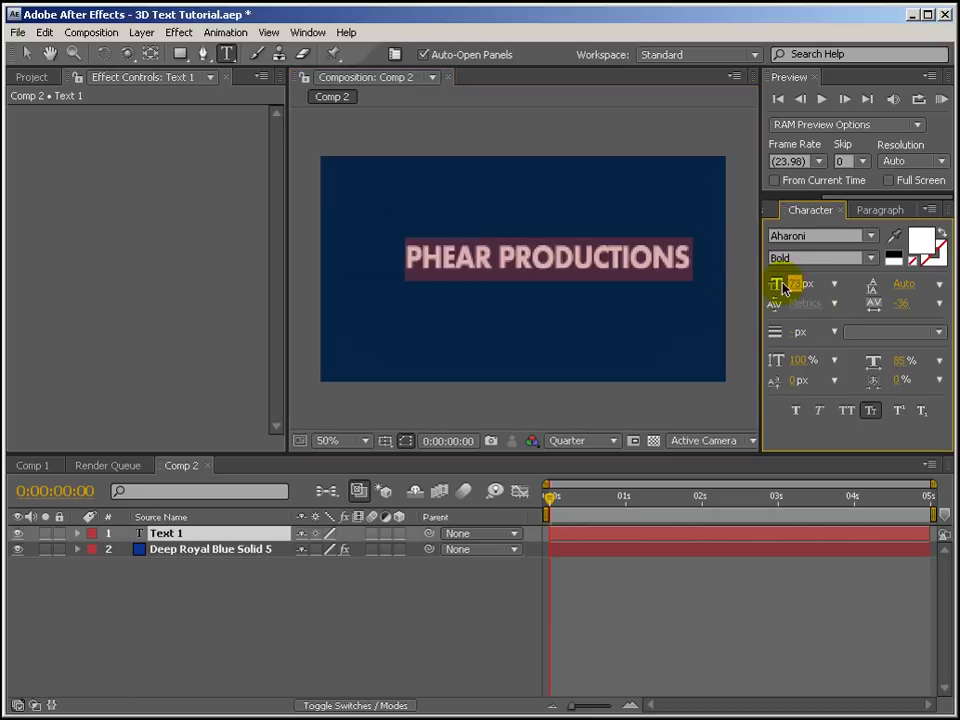
Display the title/action-safe guides and centre the PHEAR PRODUCTIONS text in the frame.
click(385, 447)
click(396, 459)
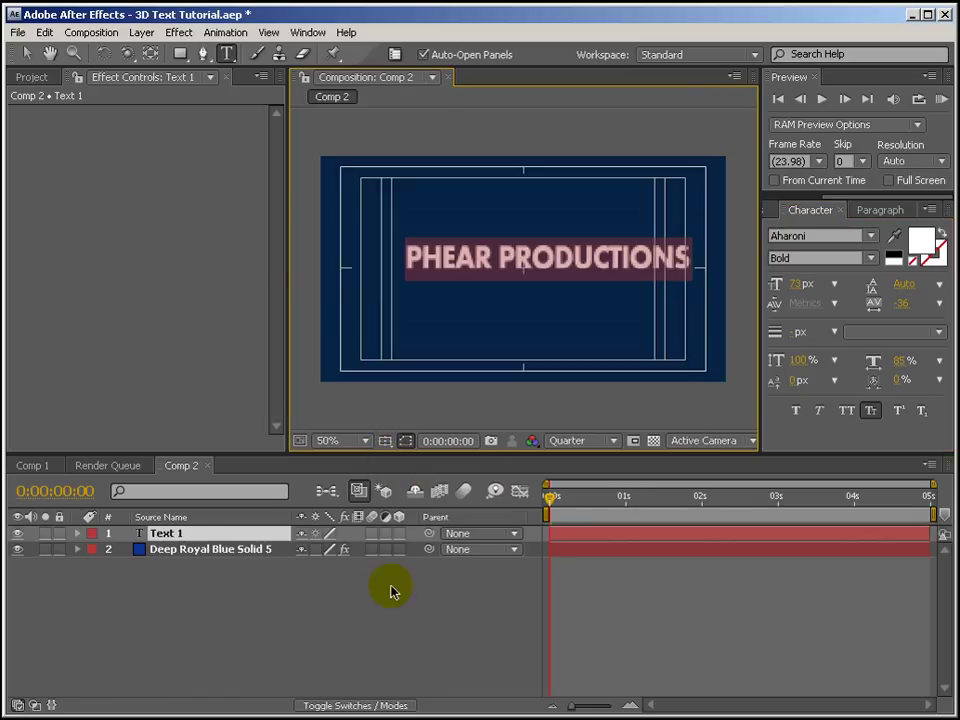
click(25, 52)
key(Caps_Lock)
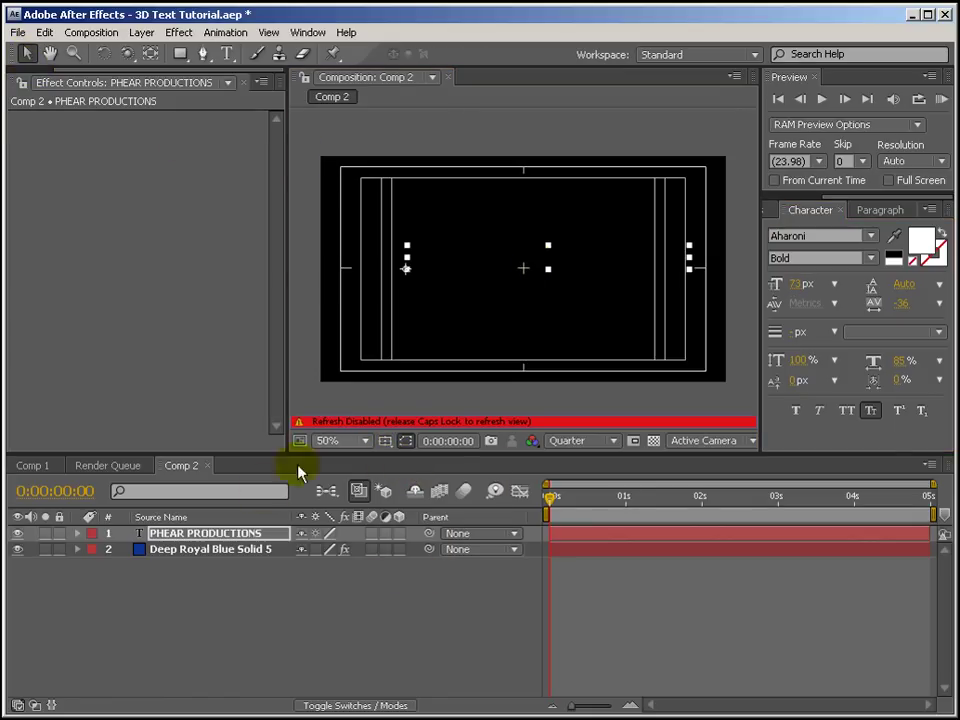
key(Caps_Lock)
drag(535, 262, 525, 271)
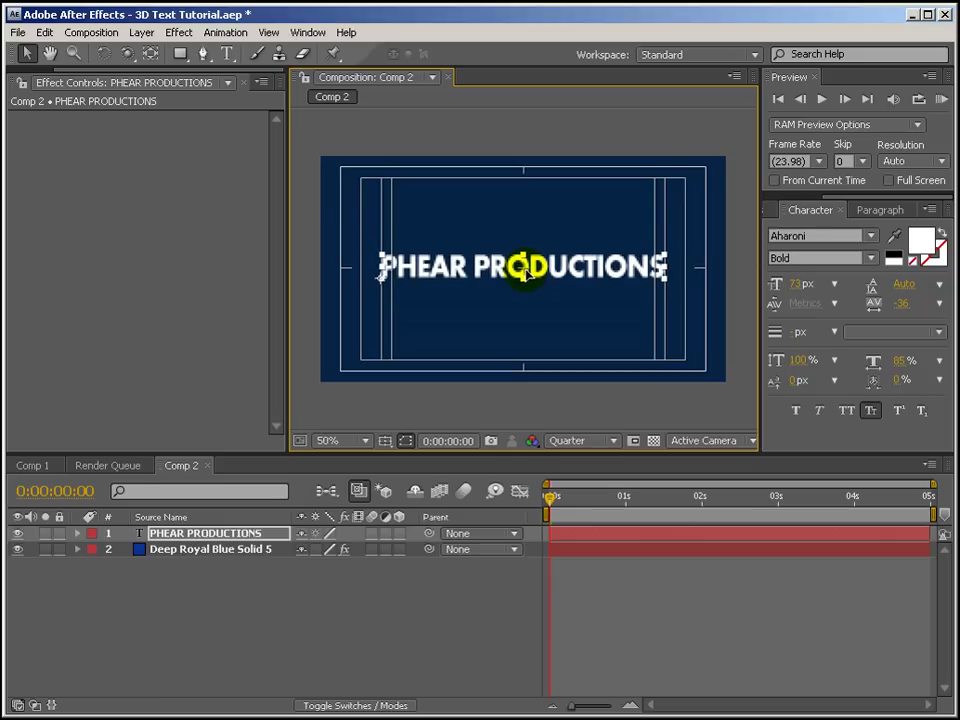
Hide the title/action-safe guides and leave all layers deselected.
click(550, 355)
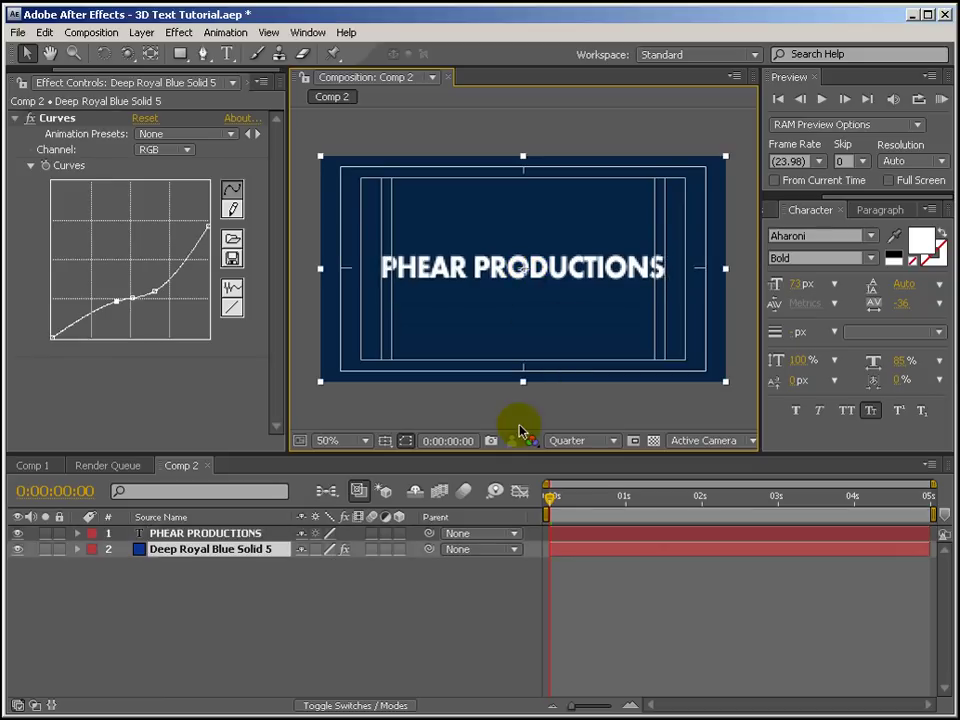
click(392, 440)
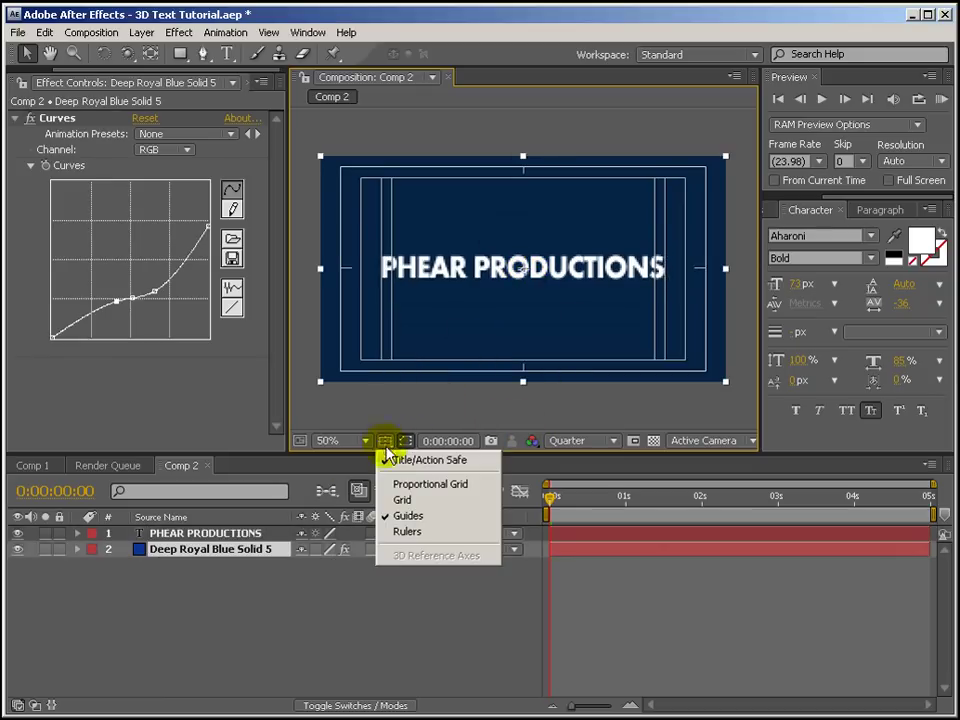
click(390, 457)
click(229, 620)
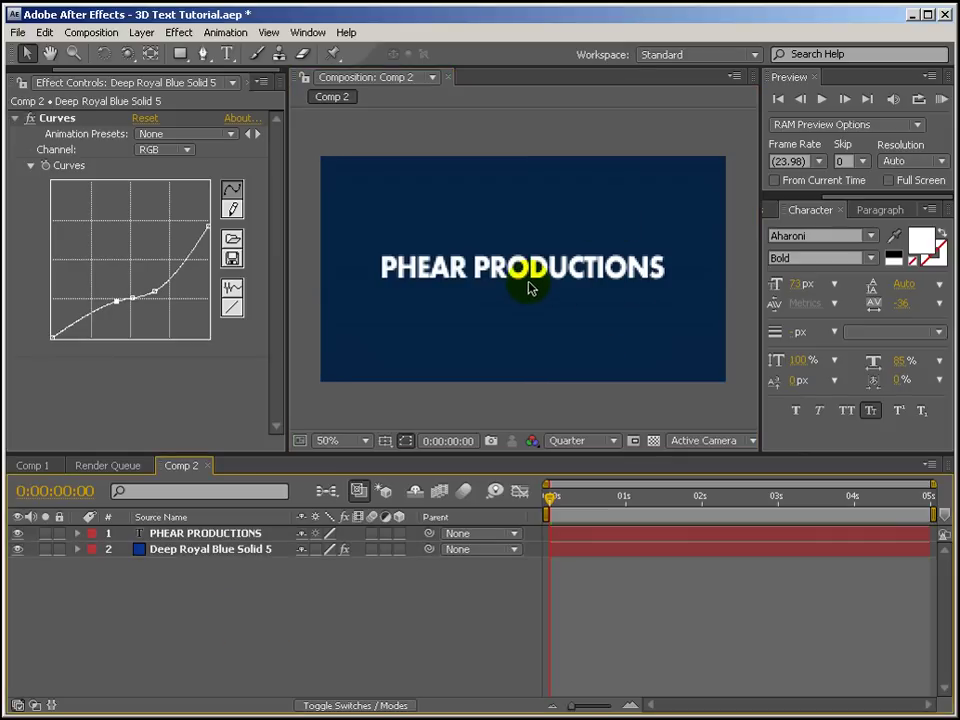
Create a new white (FFFFFF) solid layer at the composition size of 872 by 486 px.
click(143, 38)
mouse_move(150, 51)
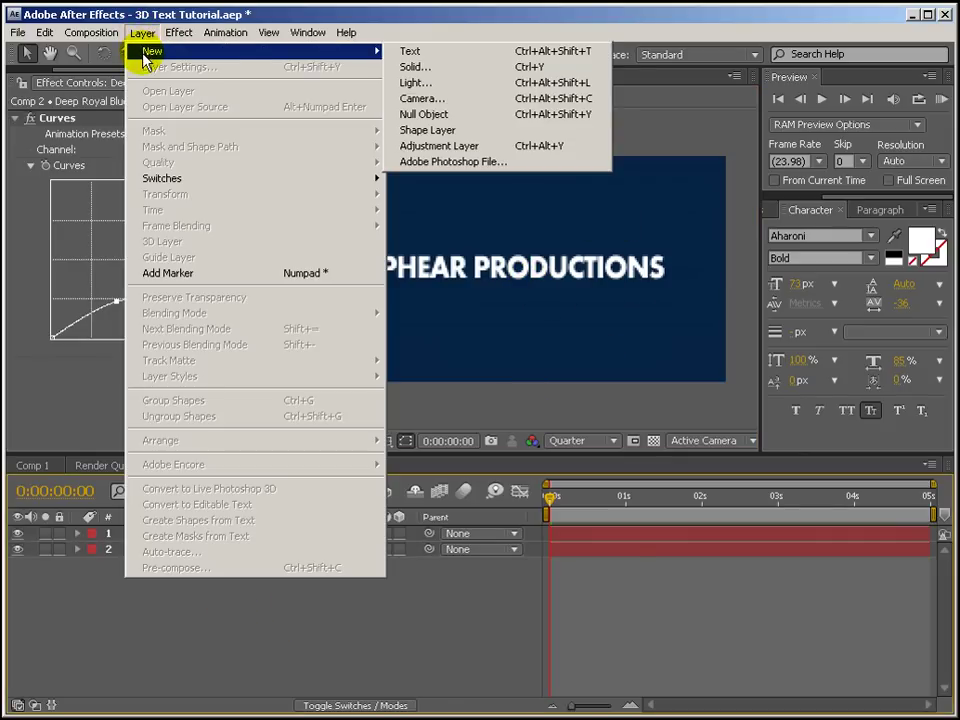
click(437, 73)
click(488, 470)
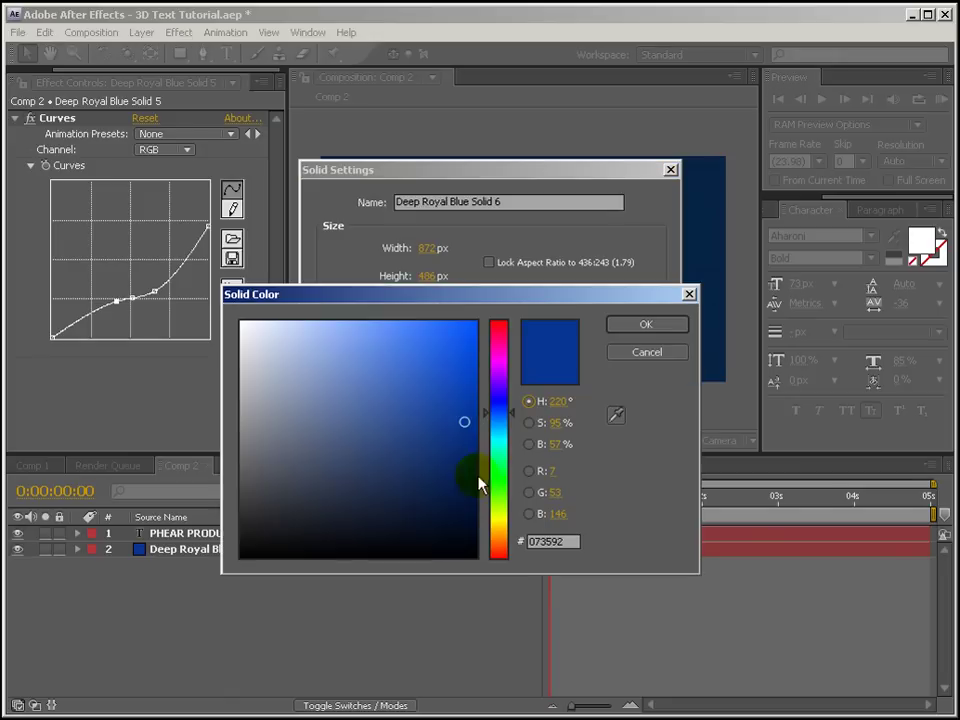
click(241, 322)
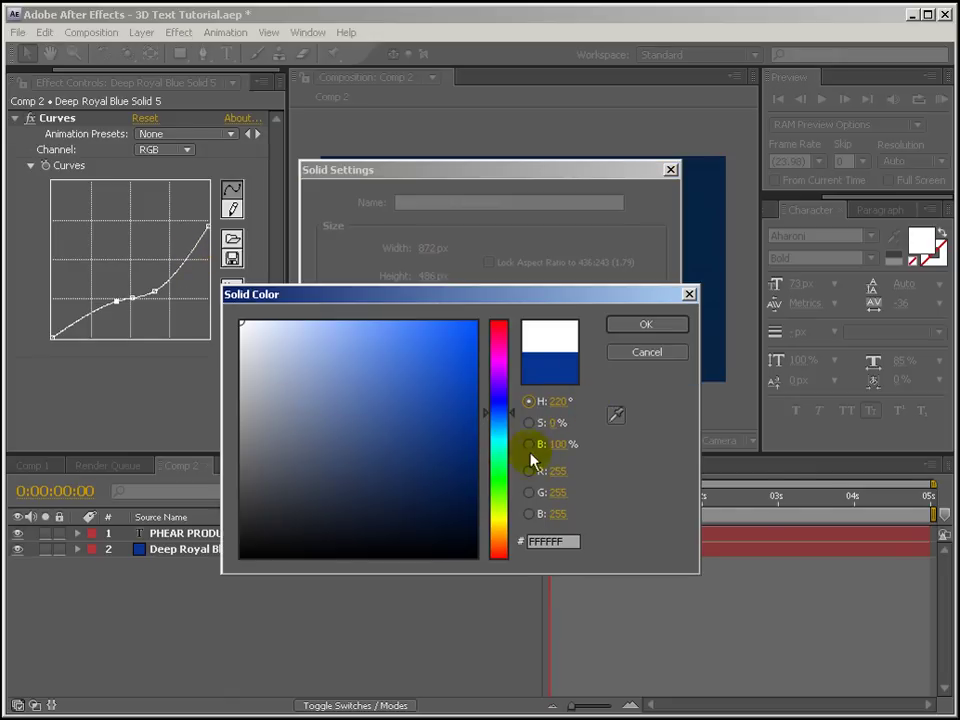
drag(552, 299, 431, 392)
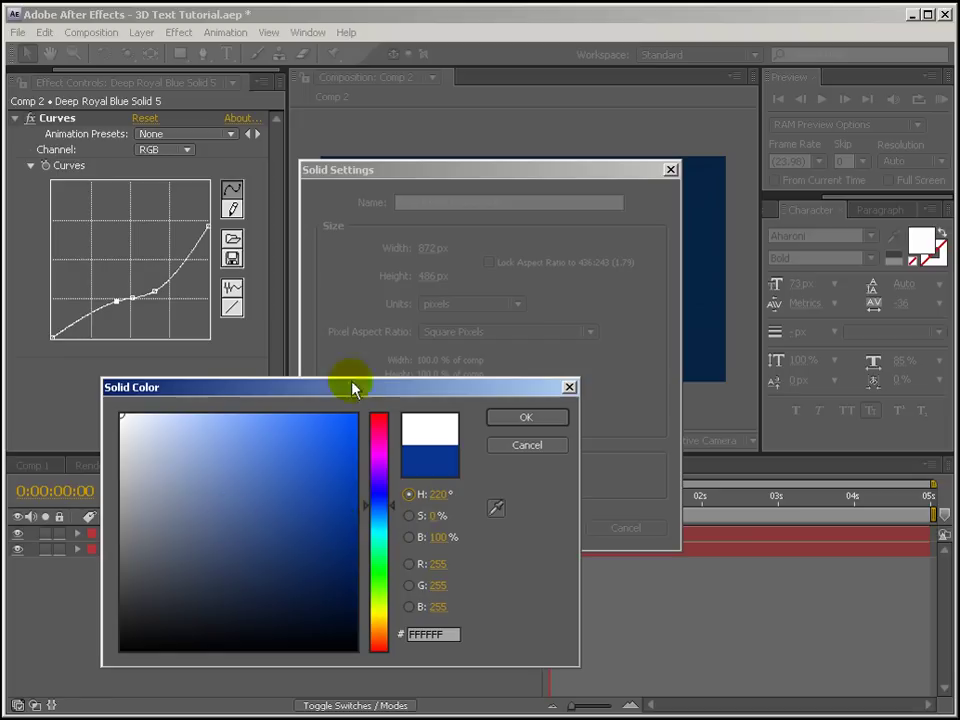
click(547, 420)
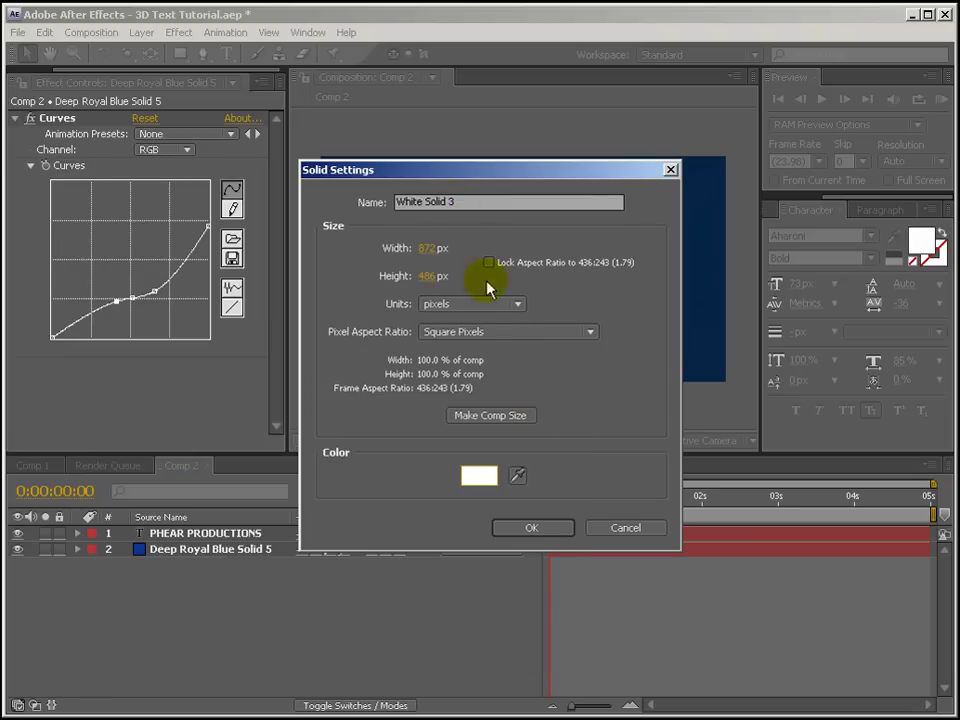
click(529, 530)
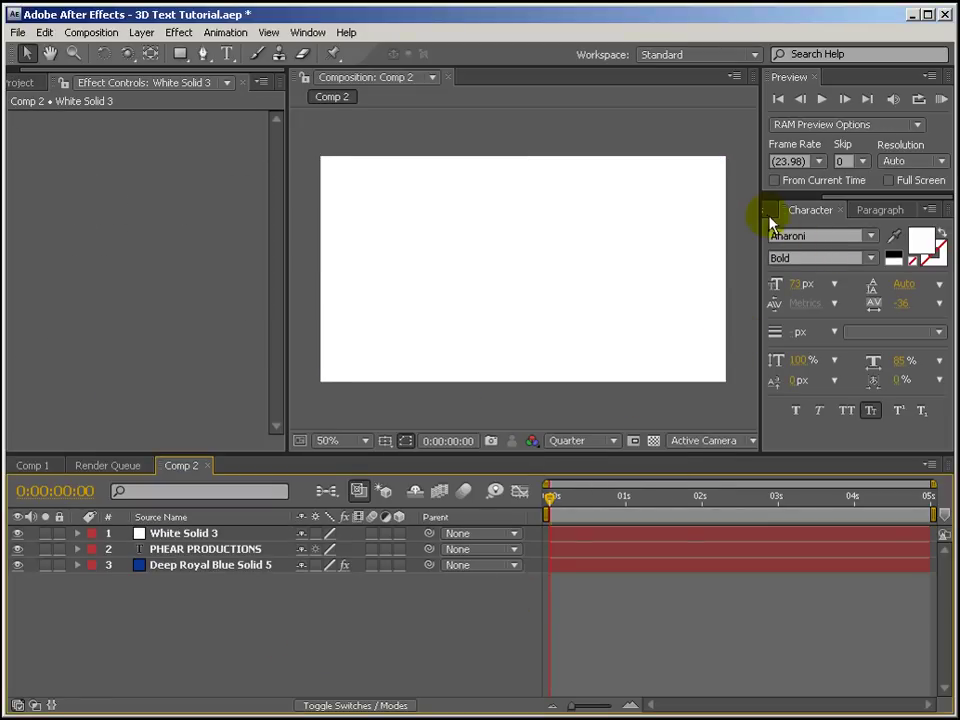
Find the Shatter effect and apply it to the white solid.
key(ctrl+5)
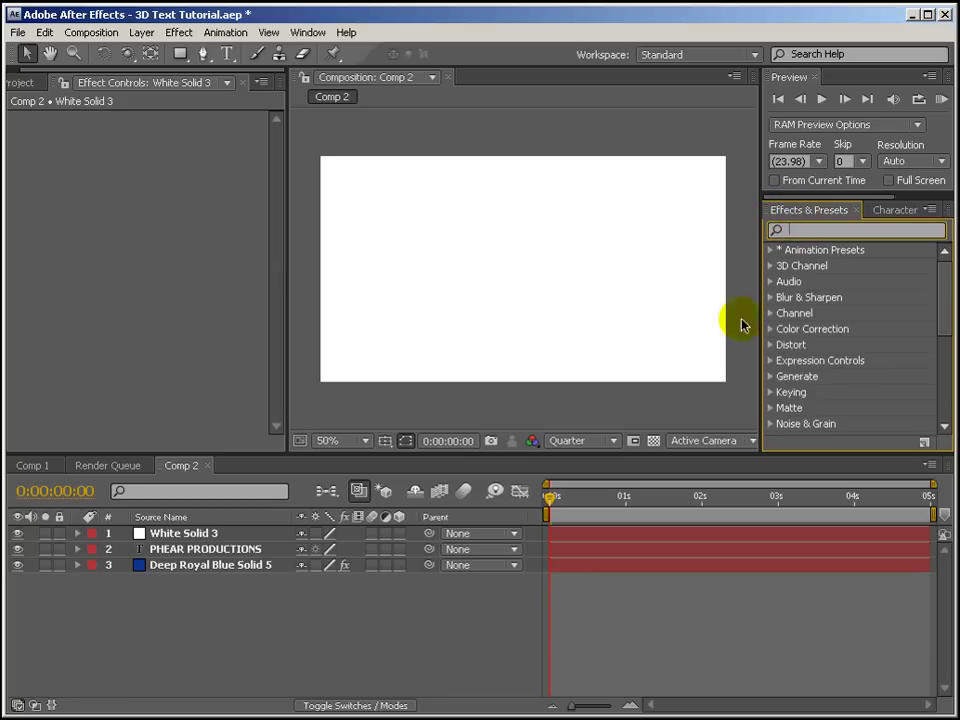
click(843, 226)
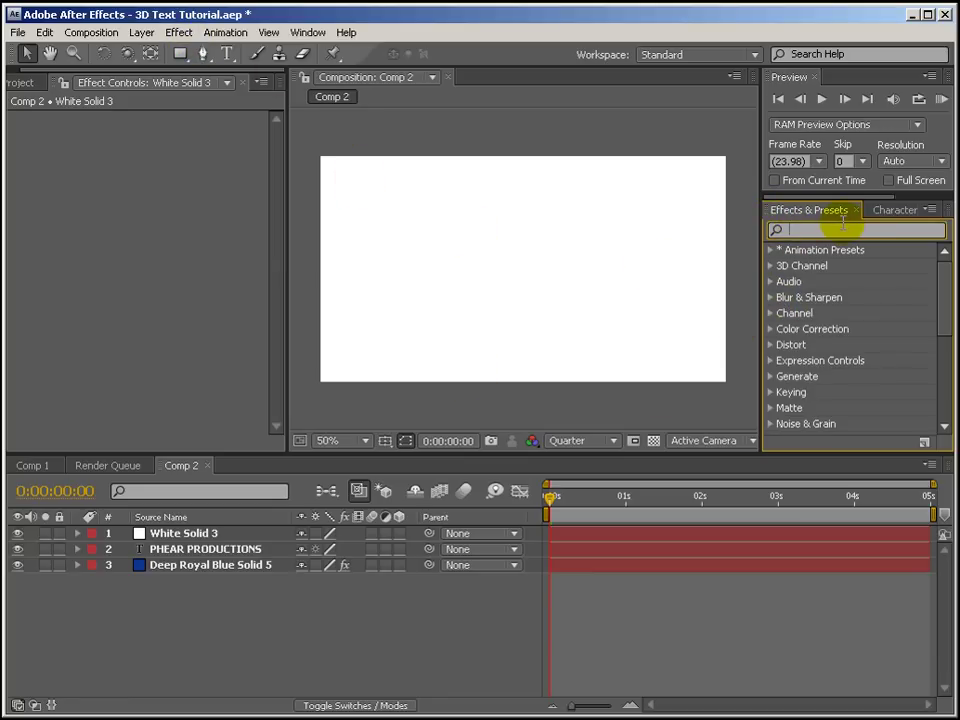
text(shatter)
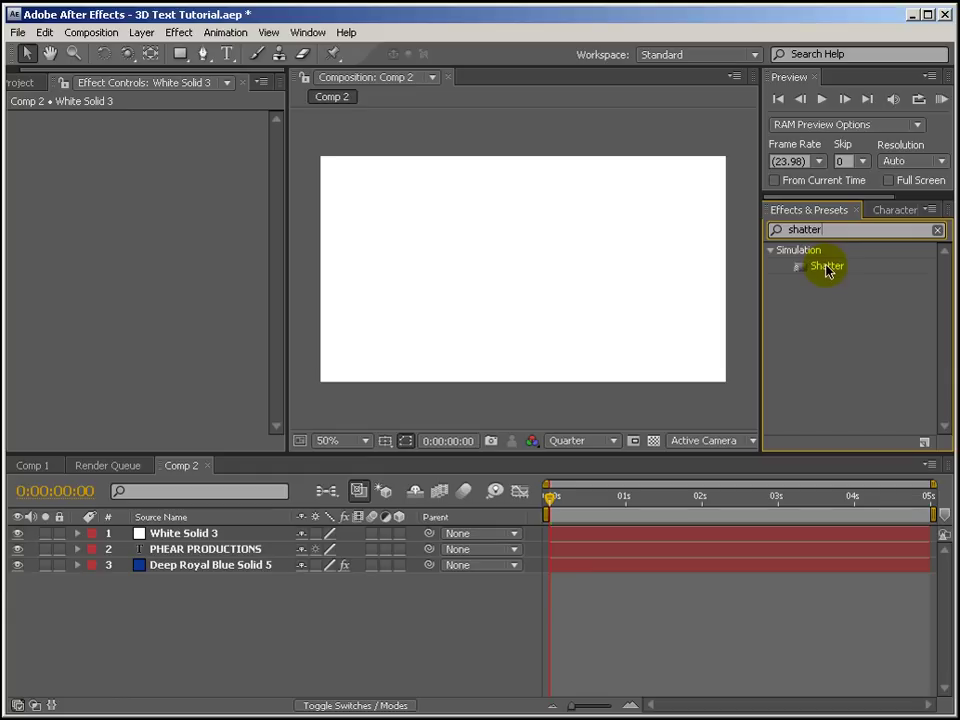
drag(836, 270, 214, 536)
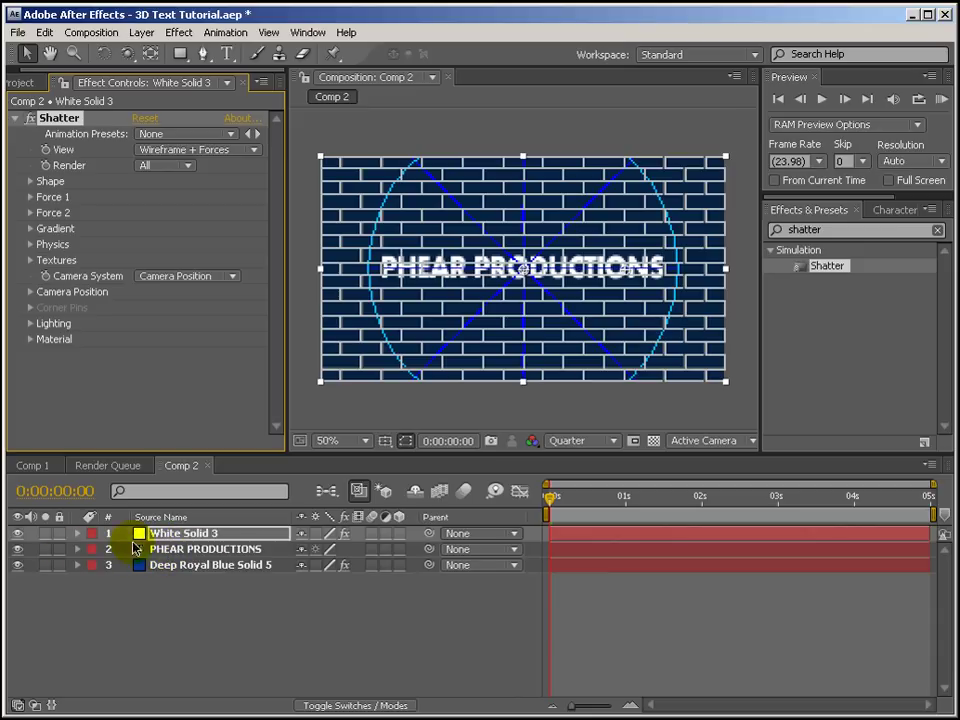
Hide the PHEAR PRODUCTIONS text layer and set the Shatter effect's view to Rendered.
click(17, 550)
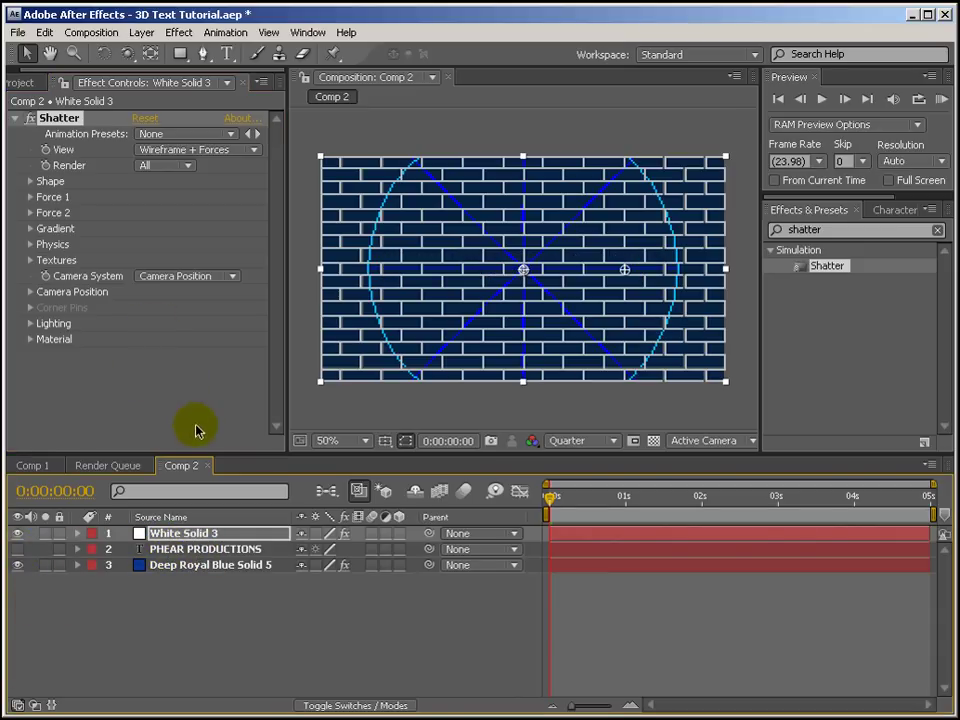
click(55, 98)
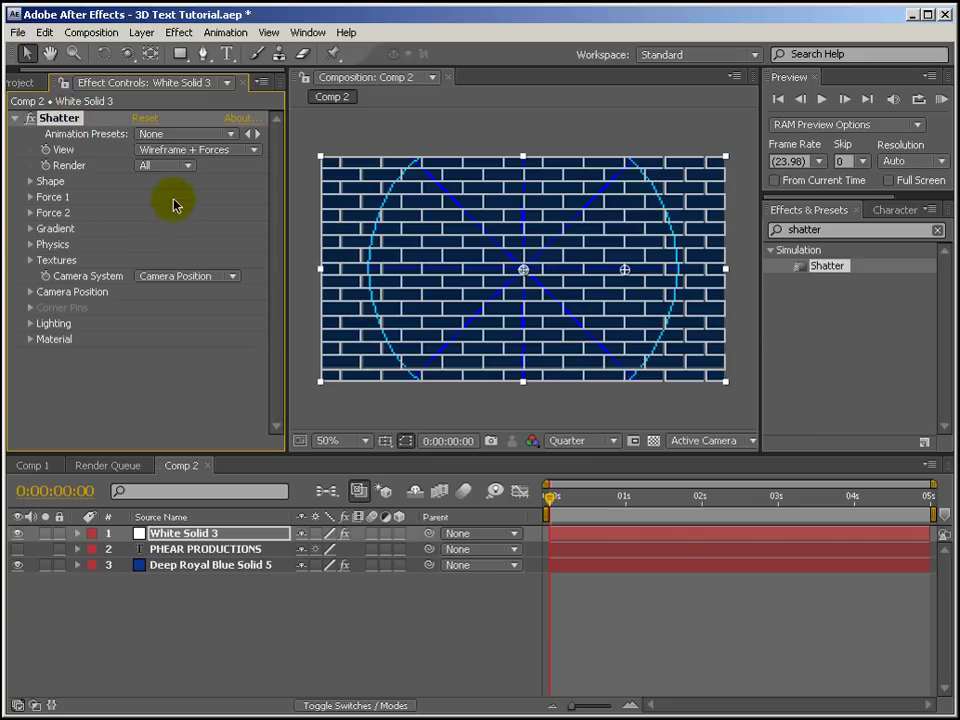
click(185, 152)
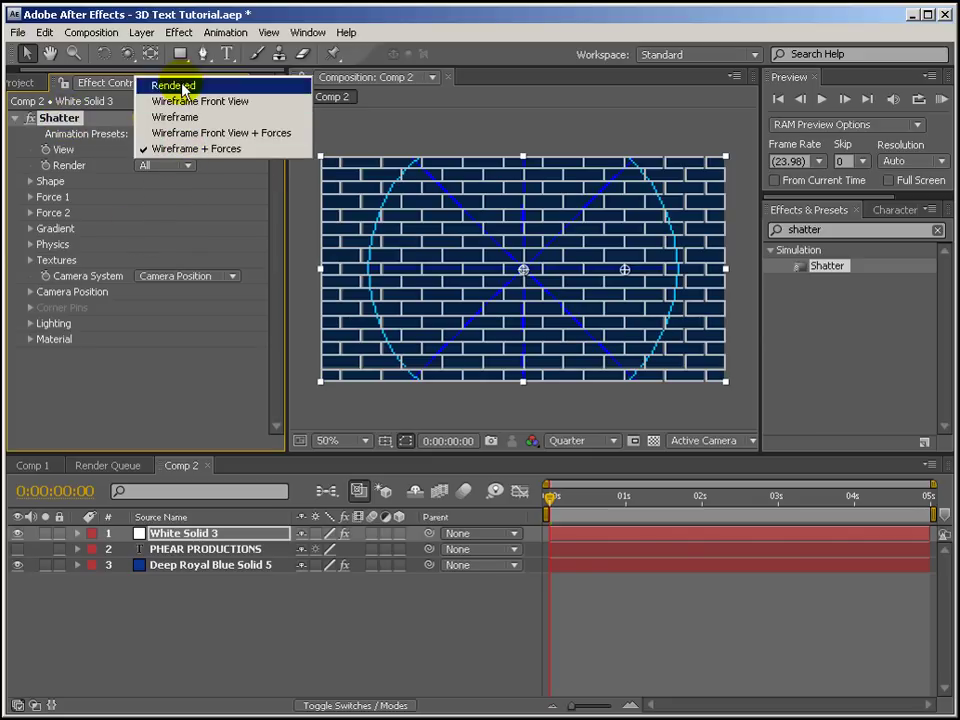
click(182, 83)
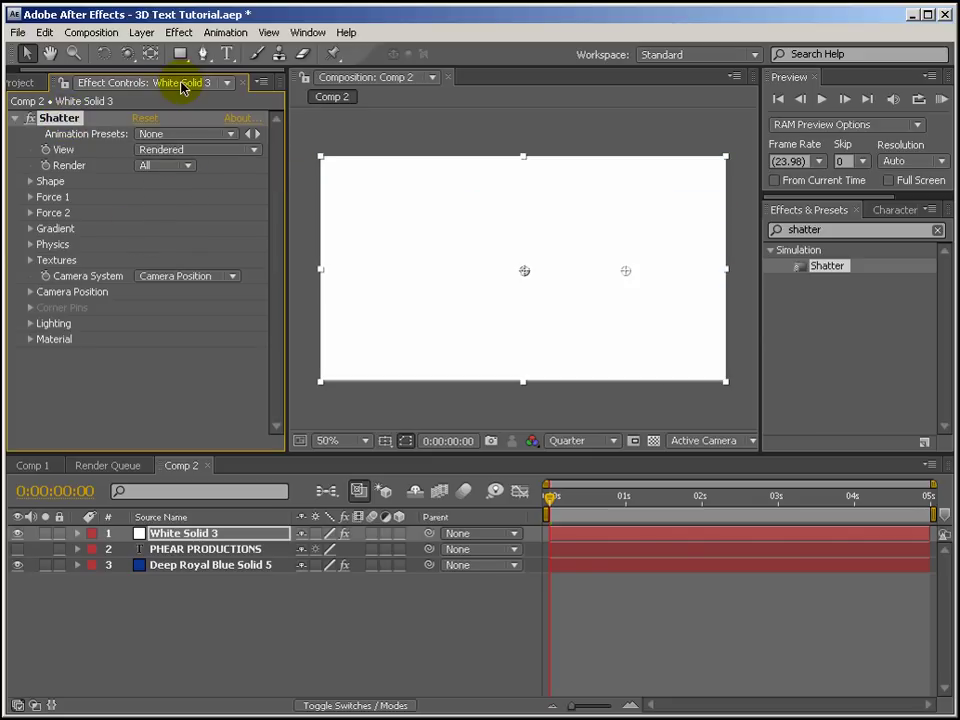
Set the Shatter shape pattern to Custom and use the PHEAR PRODUCTIONS layer as the custom shatter map.
click(31, 182)
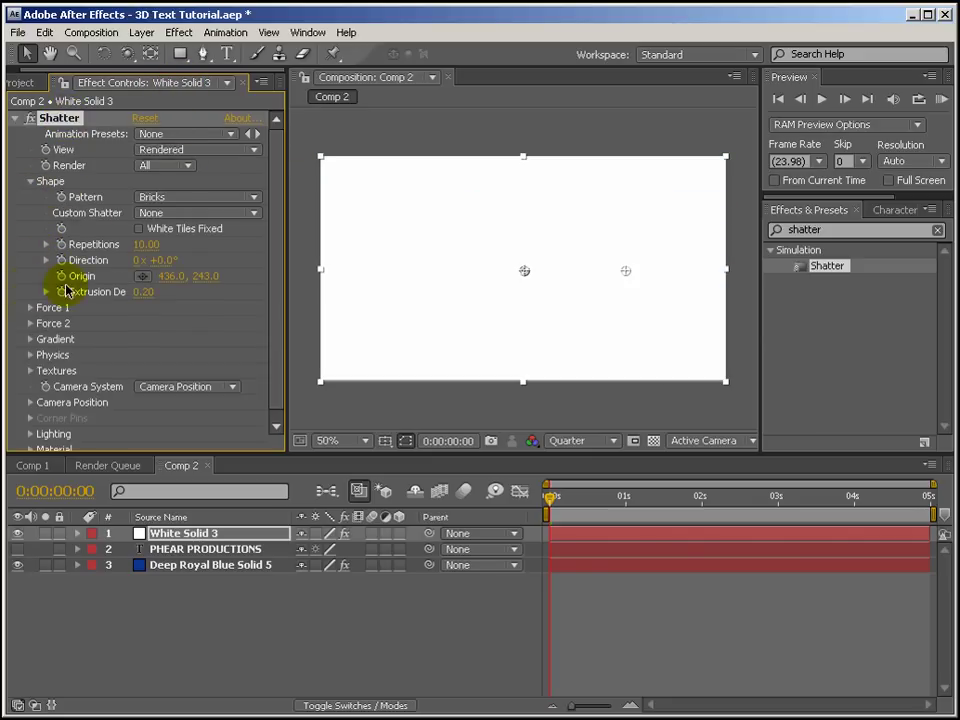
click(169, 205)
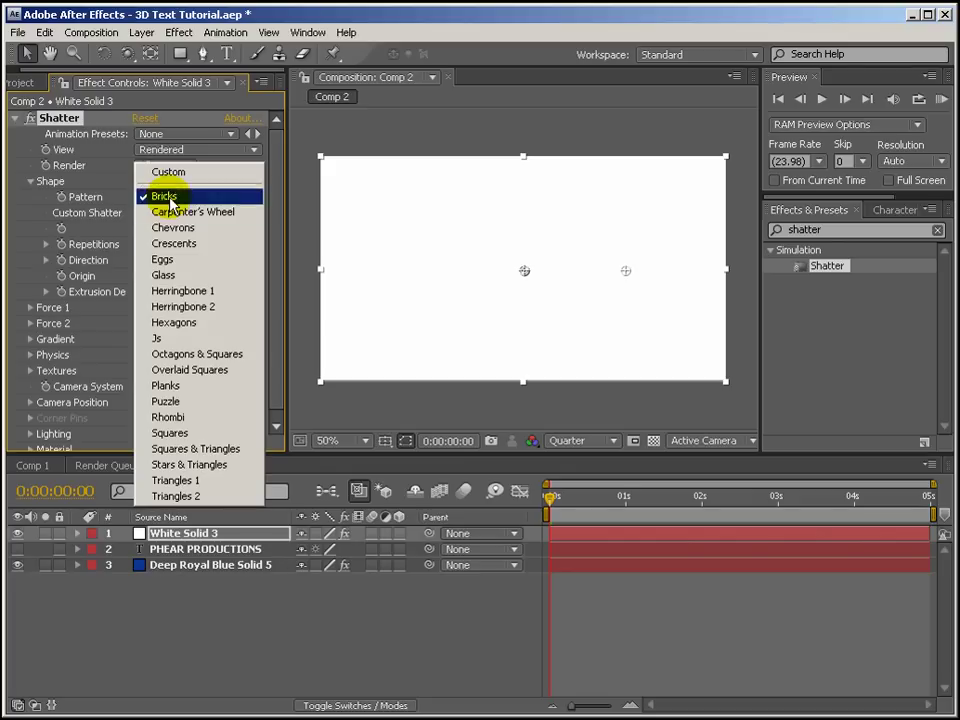
click(162, 171)
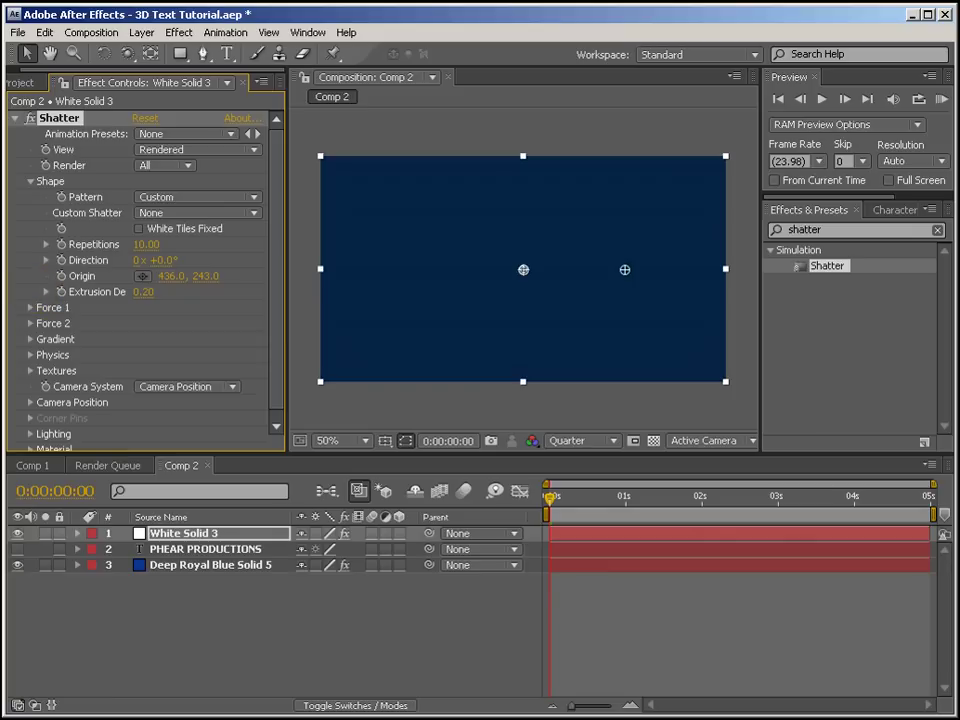
click(158, 213)
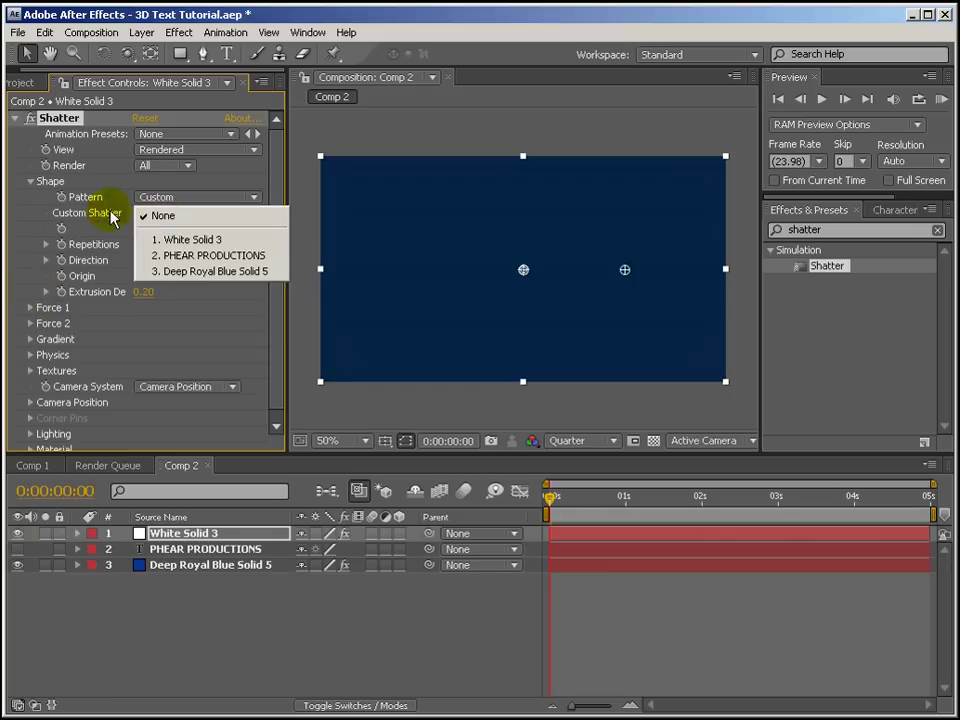
click(80, 218)
click(167, 215)
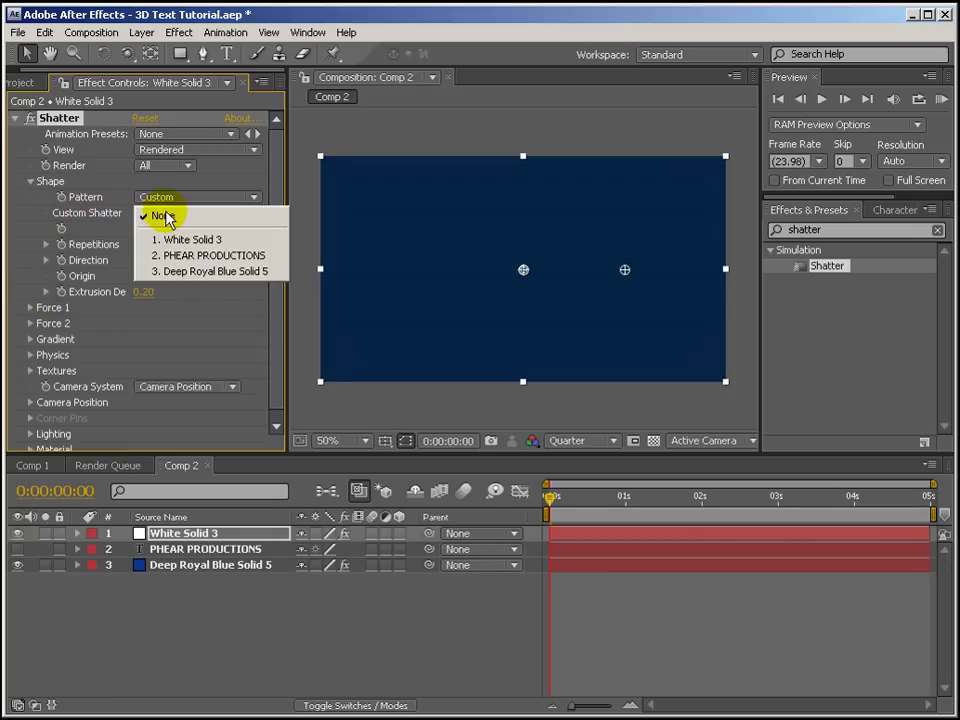
click(181, 259)
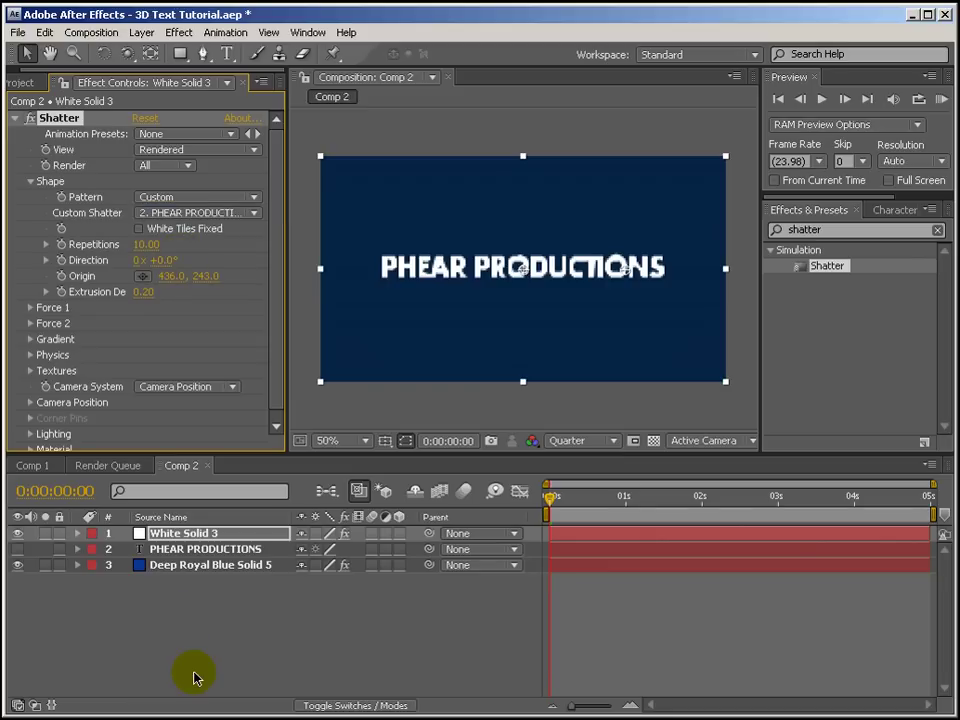
Set the composition preview resolution to Full and deselect all layers.
click(549, 441)
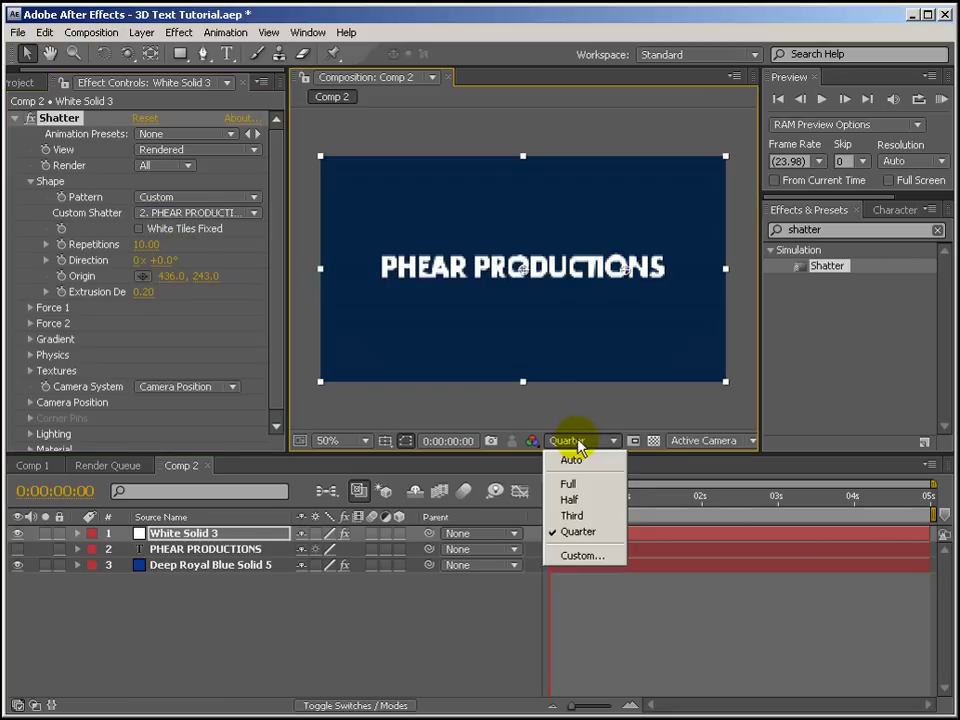
click(578, 485)
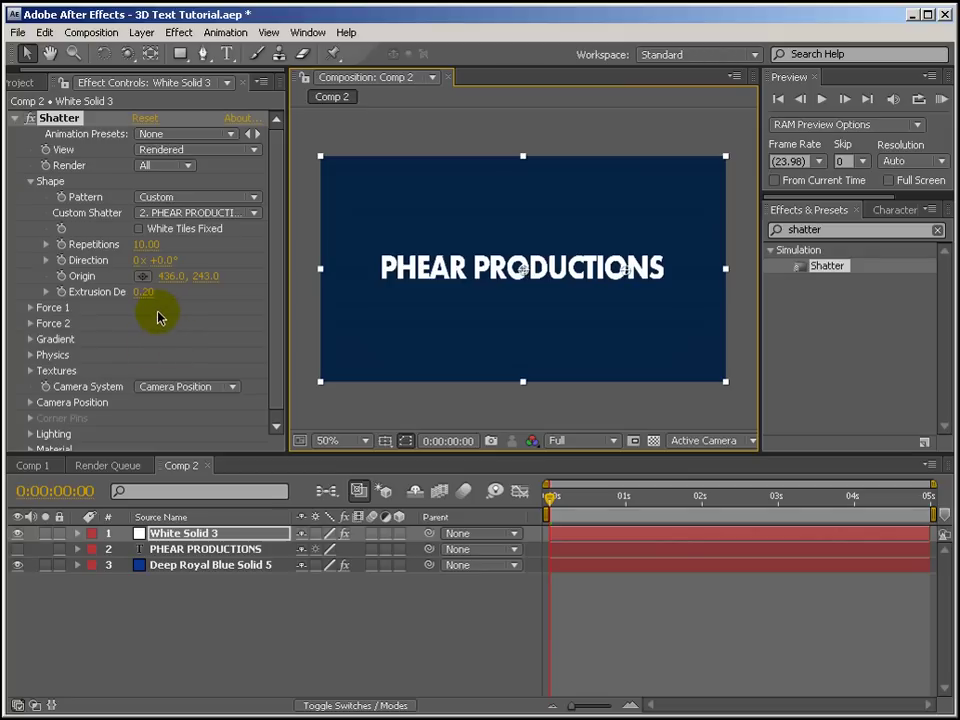
click(216, 618)
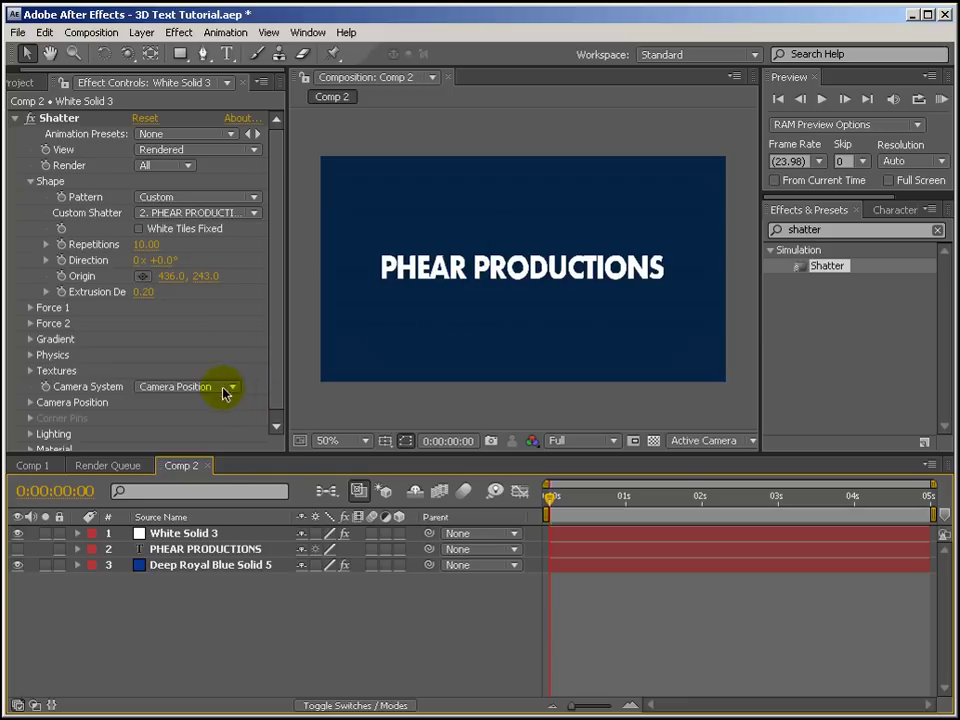
Add a new camera layer named Camera 1 with the 35mm preset.
click(145, 34)
mouse_move(154, 58)
click(425, 97)
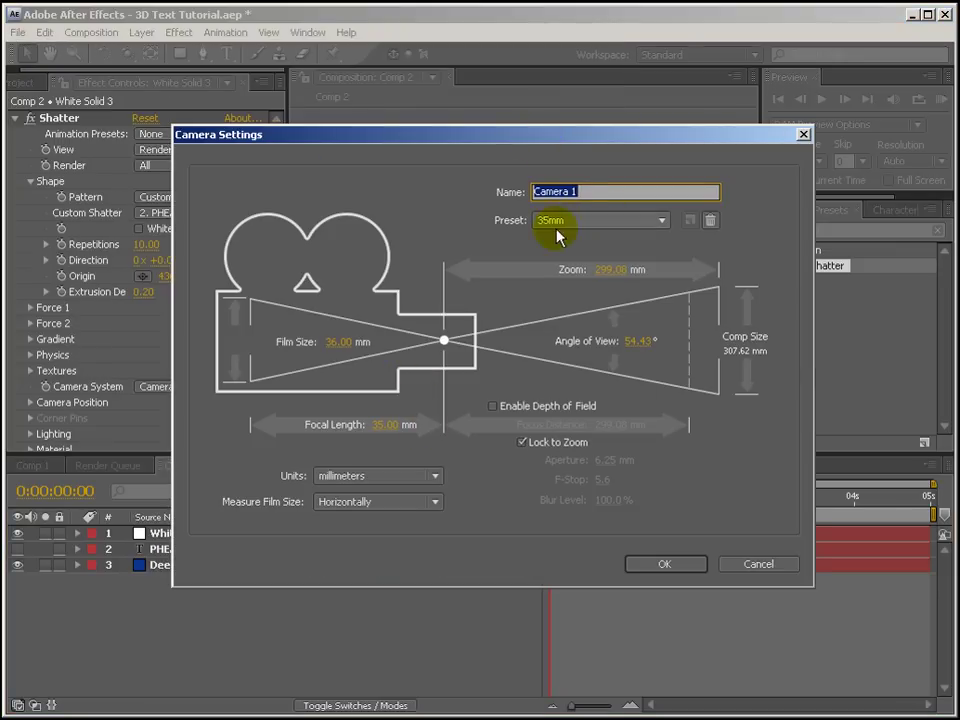
click(665, 562)
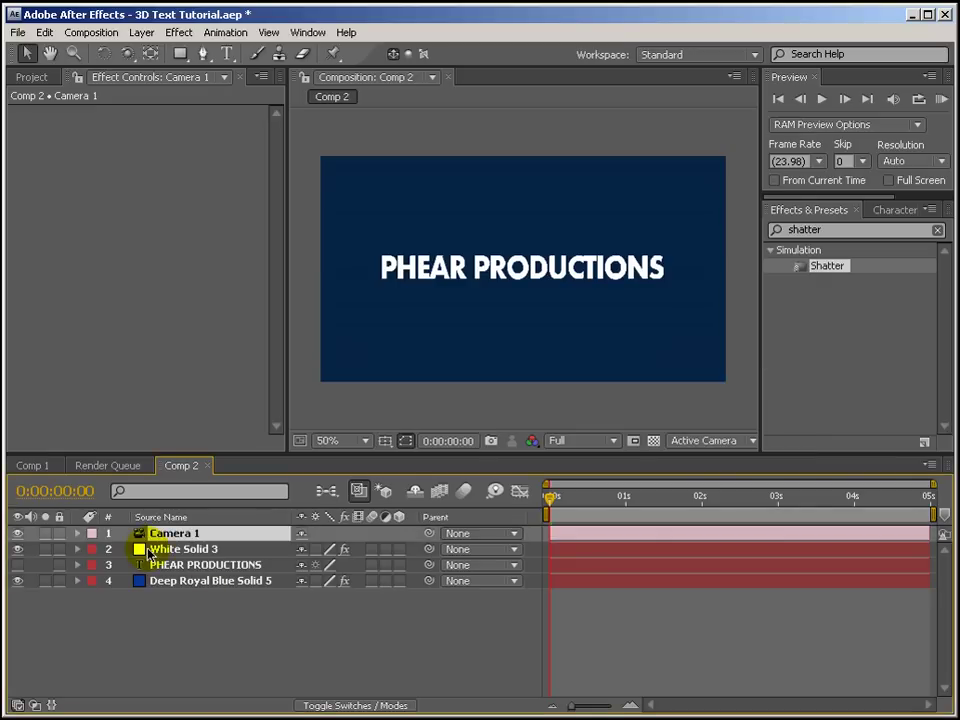
Set the camera system of the white solid's Shatter effect to Comp Camera.
click(228, 550)
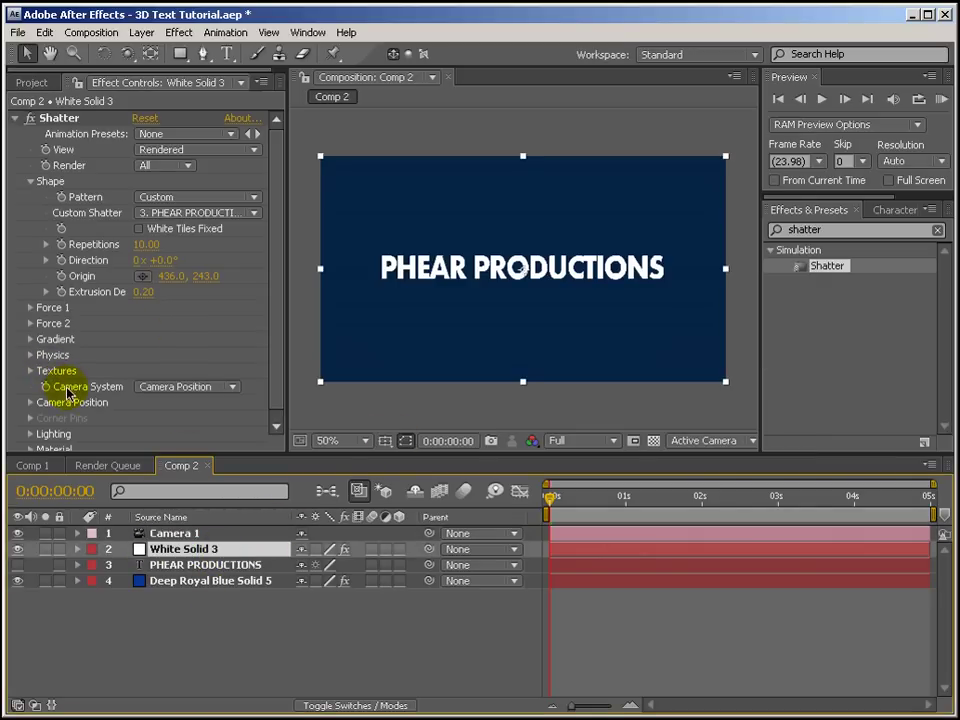
click(178, 387)
click(186, 420)
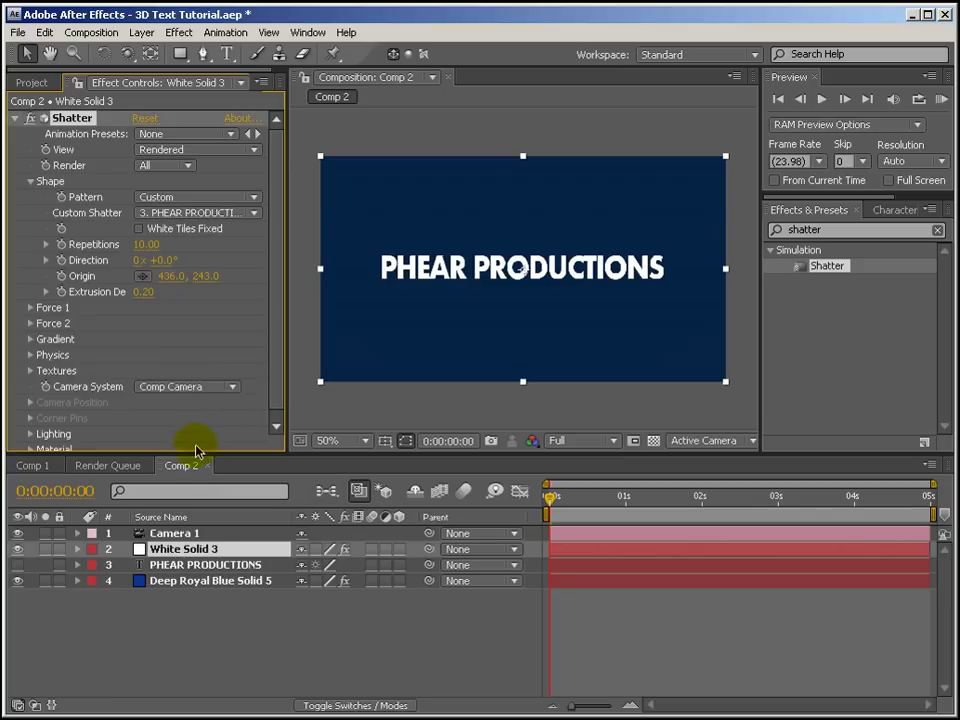
key(Return)
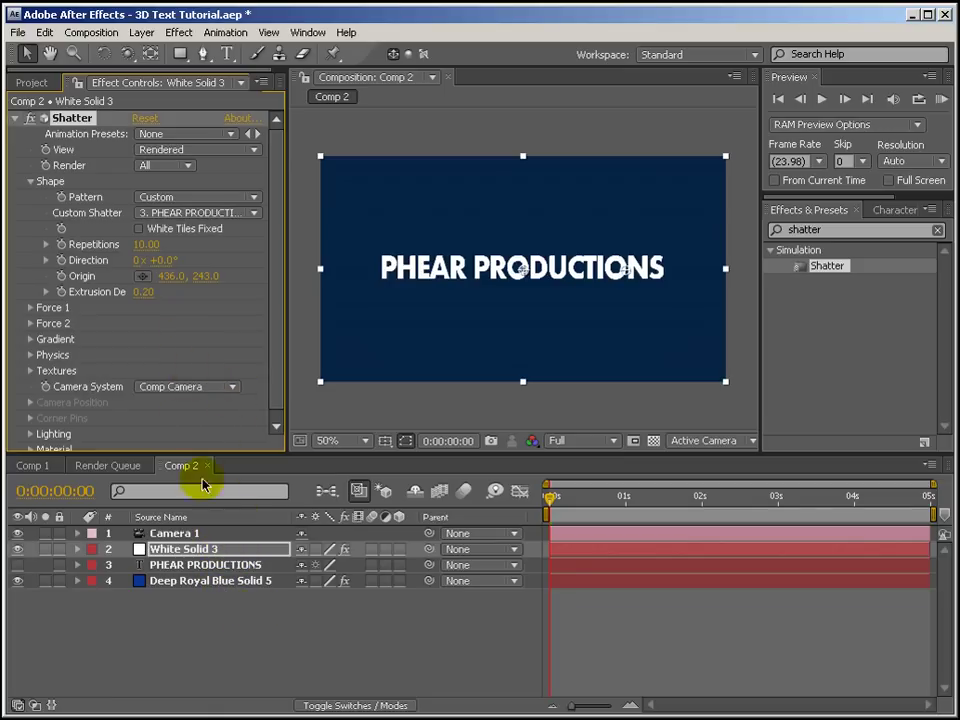
Orbit the camera around the title so the extruded sides of the letters are seen at an angle.
click(190, 536)
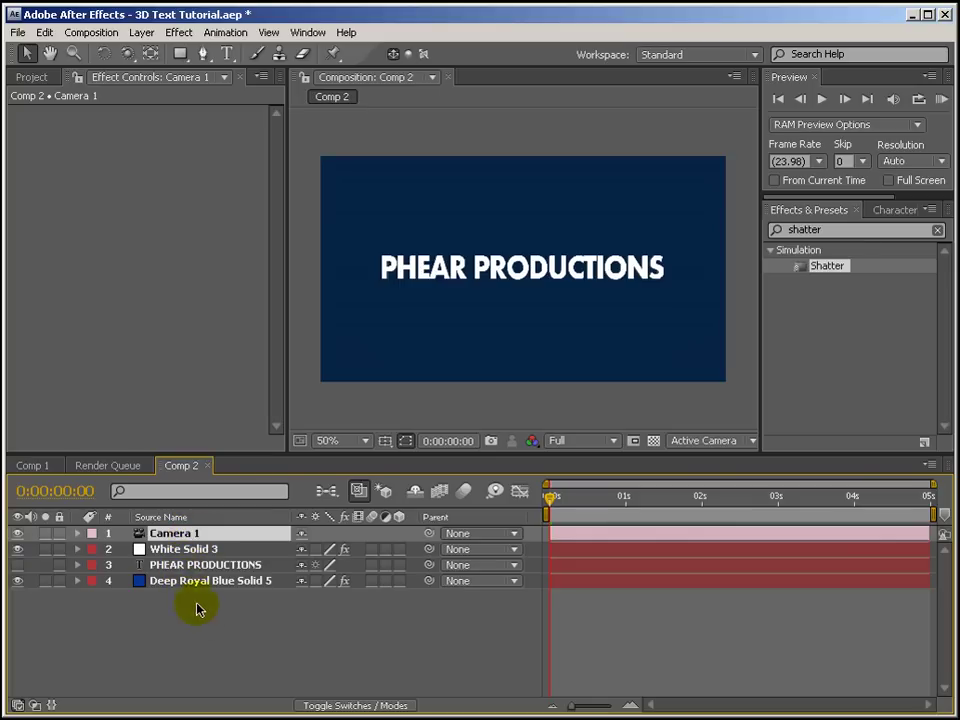
click(165, 549)
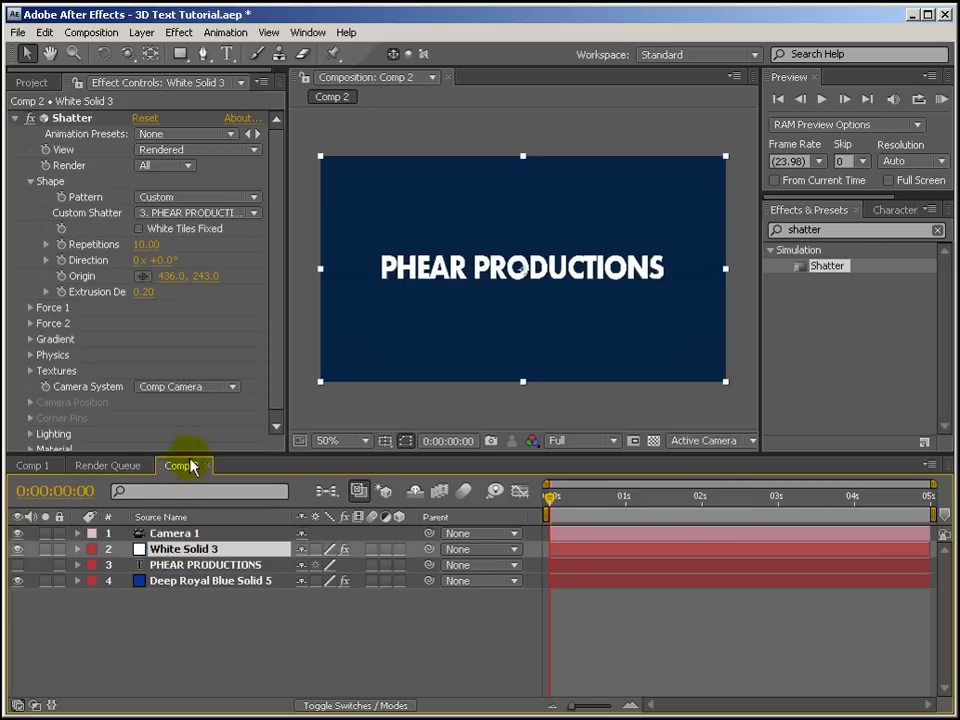
click(276, 425)
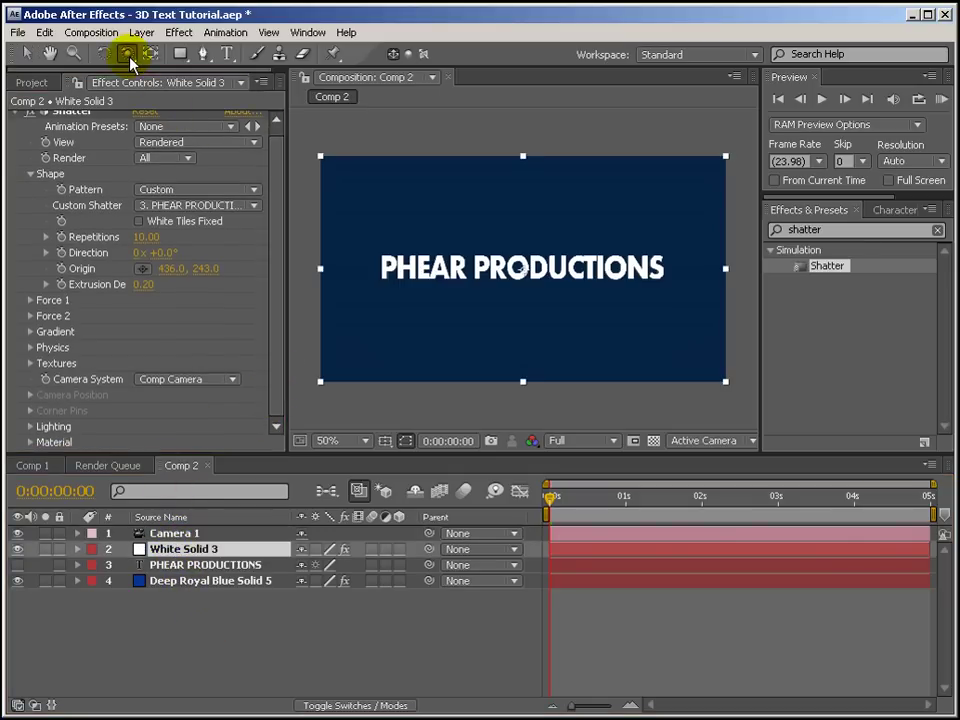
click(128, 55)
click(190, 73)
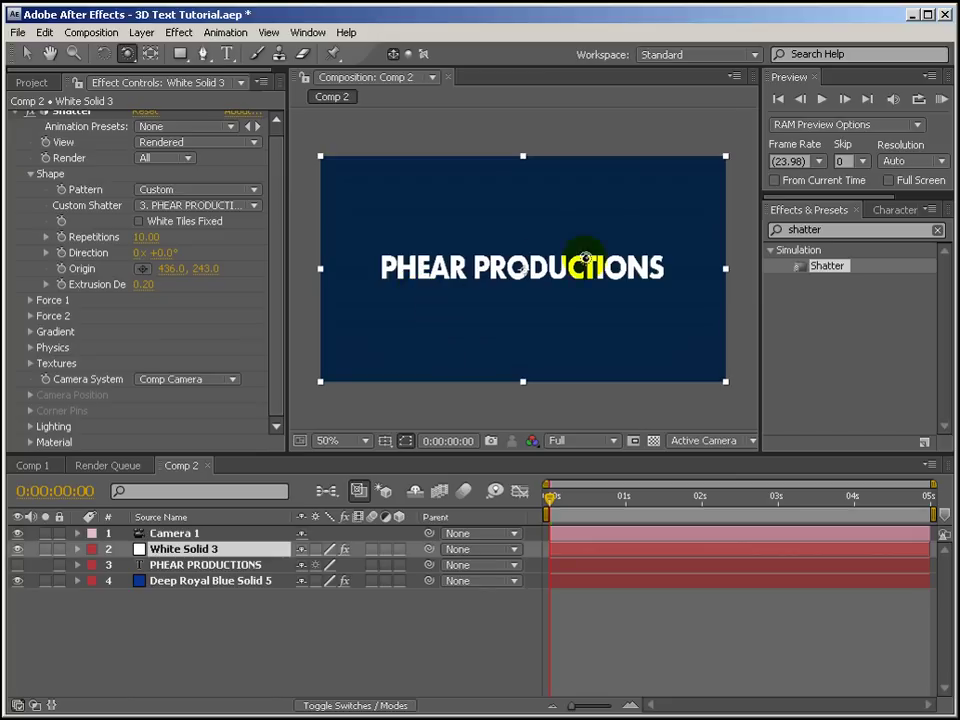
drag(561, 268, 520, 283)
scroll(520, 283, up, 2)
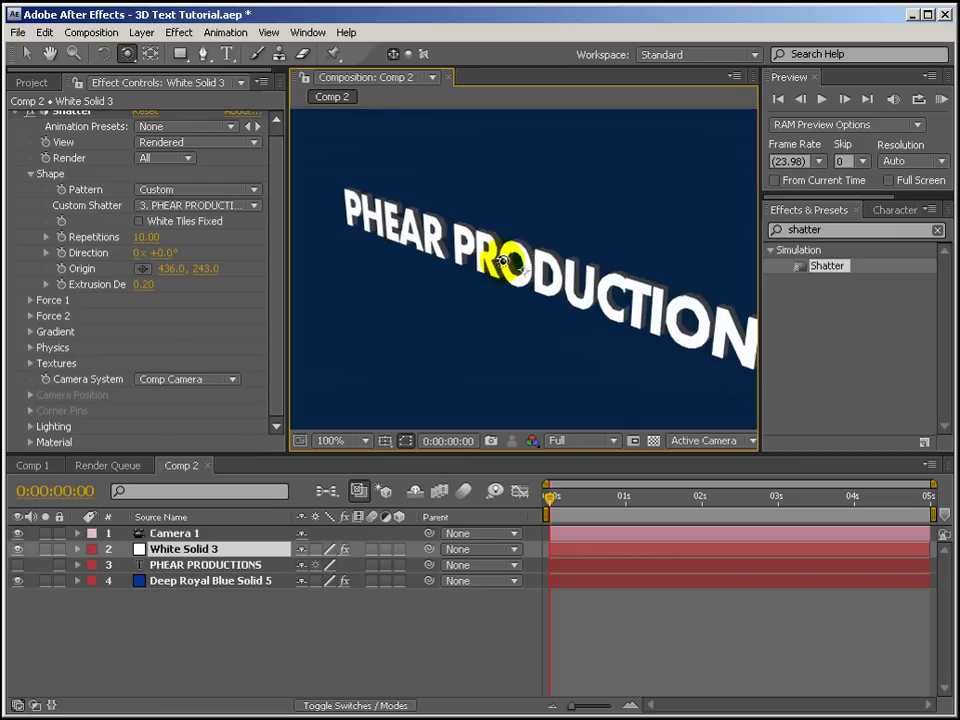
scroll(537, 357, down, 2)
Move the white solid slightly left so the angled title is centred horizontally in the frame.
click(28, 54)
drag(555, 268, 528, 268)
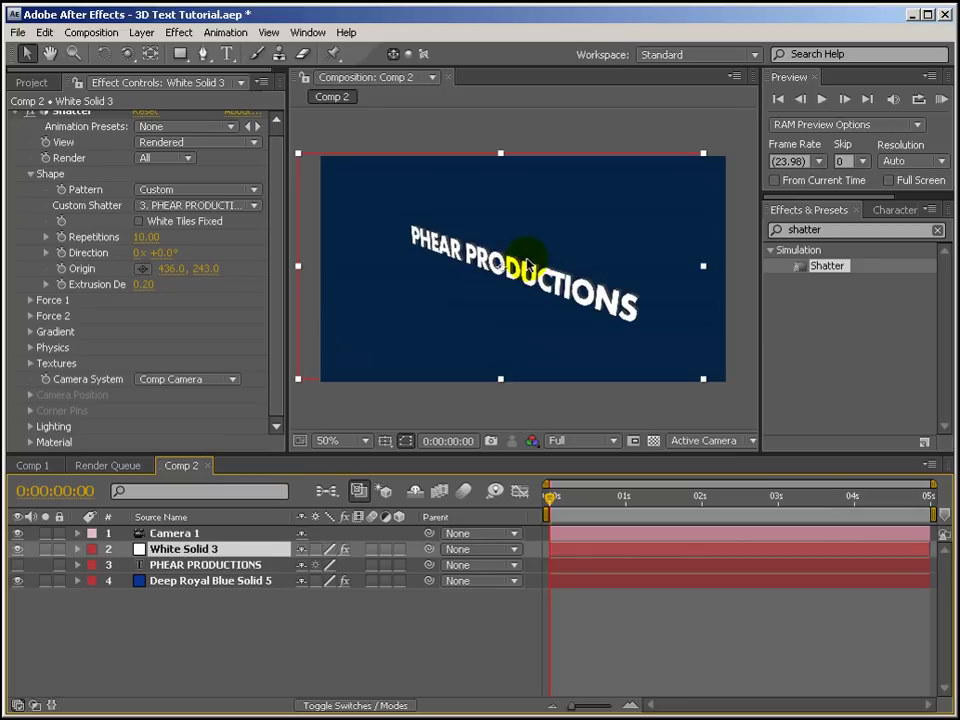
click(91, 289)
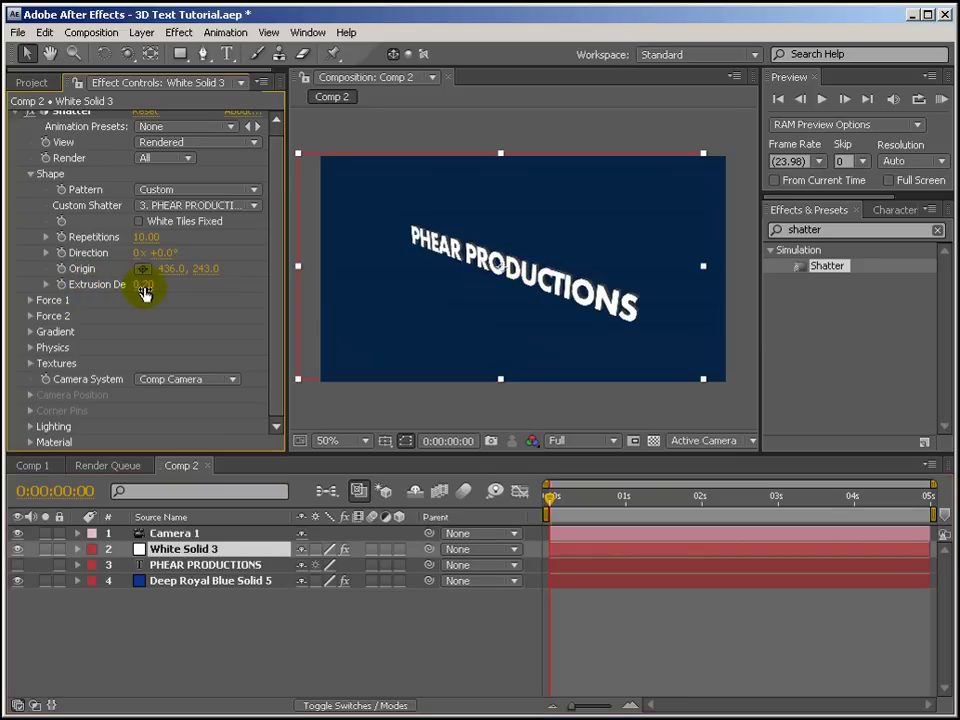
Set the Extrusion Depth of the white solid's Shatter effect to 0.55 and inspect the thicker letters.
drag(148, 287, 179, 286)
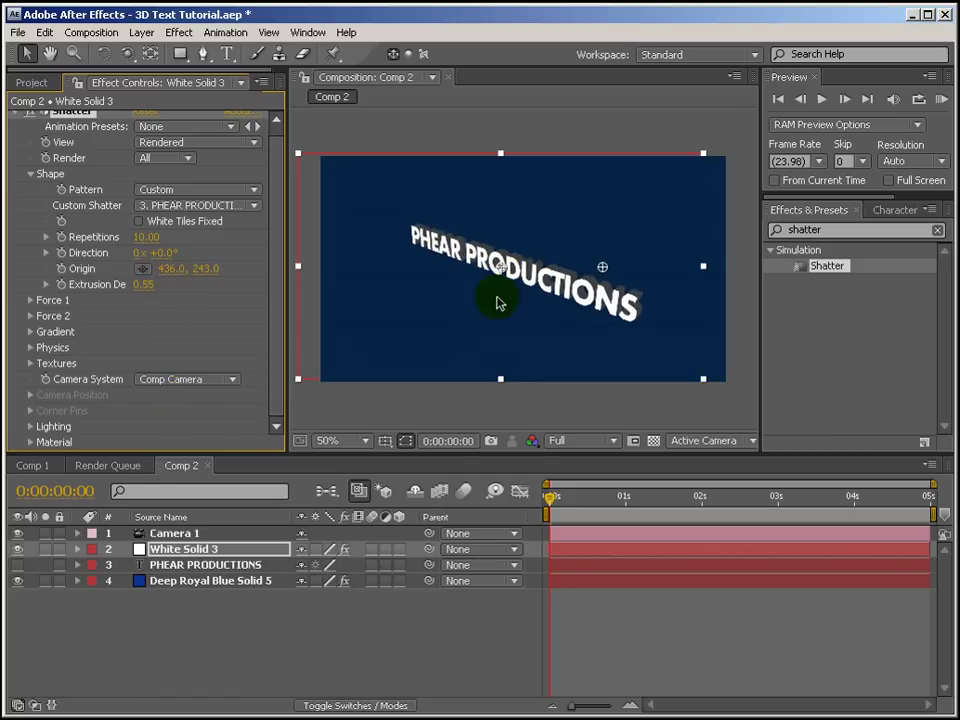
key(slash)
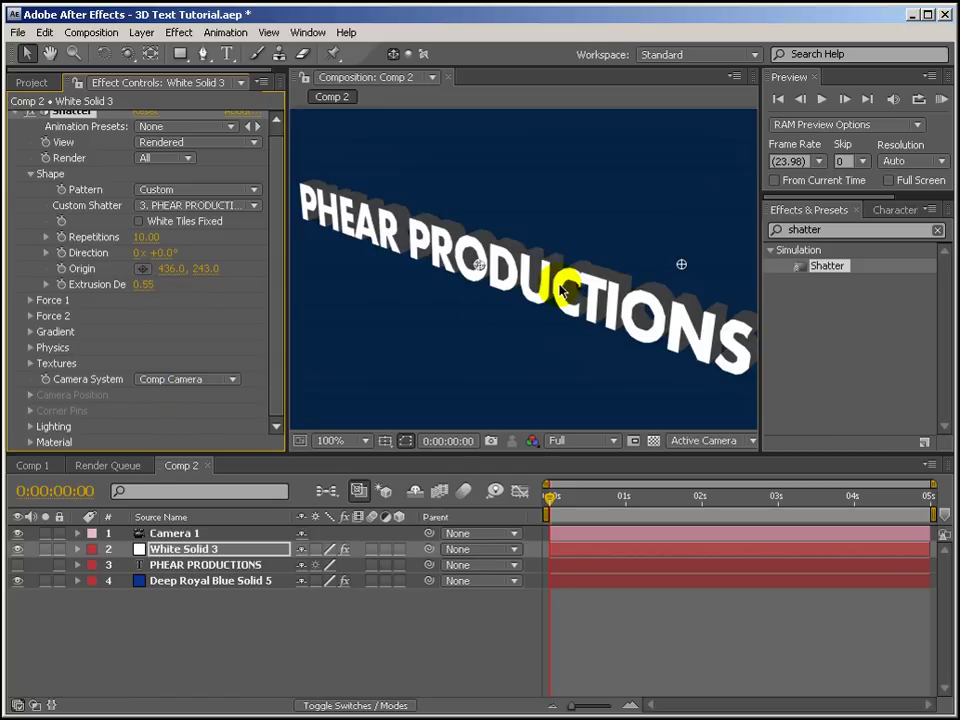
scroll(528, 275, down, 2)
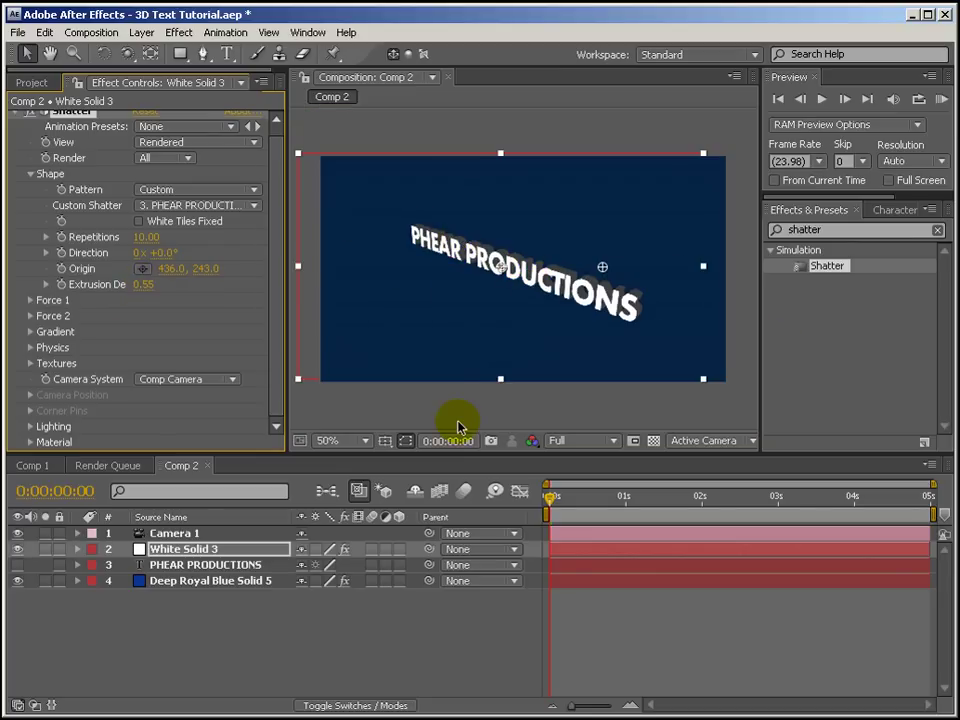
click(387, 640)
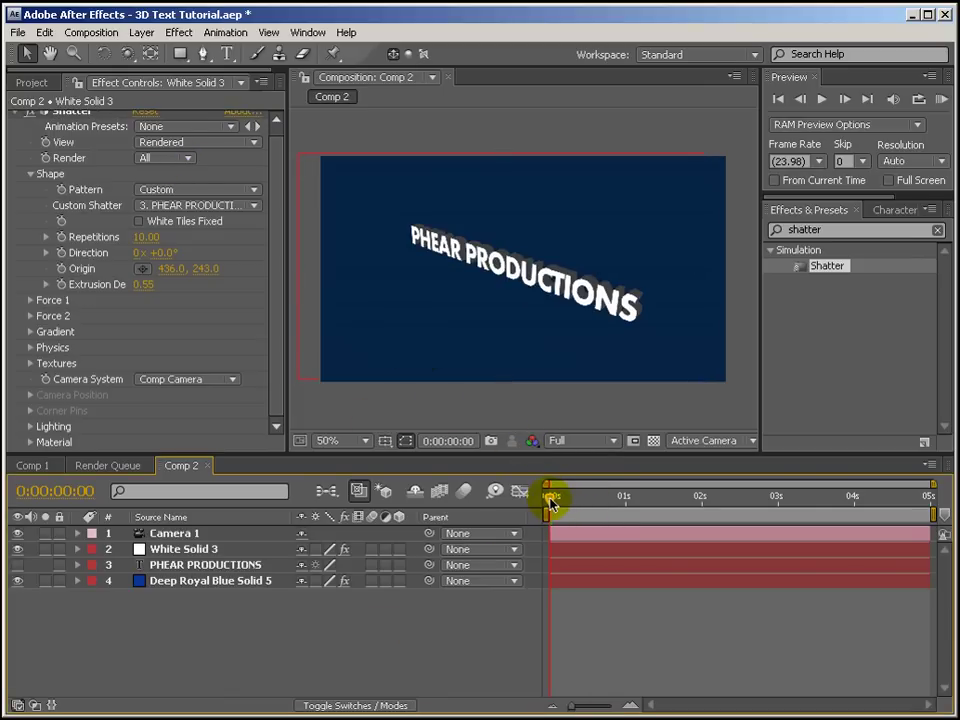
mouse_move(557, 505)
mouse_down()
mouse_move(595, 507)
mouse_move(545, 505)
mouse_up()
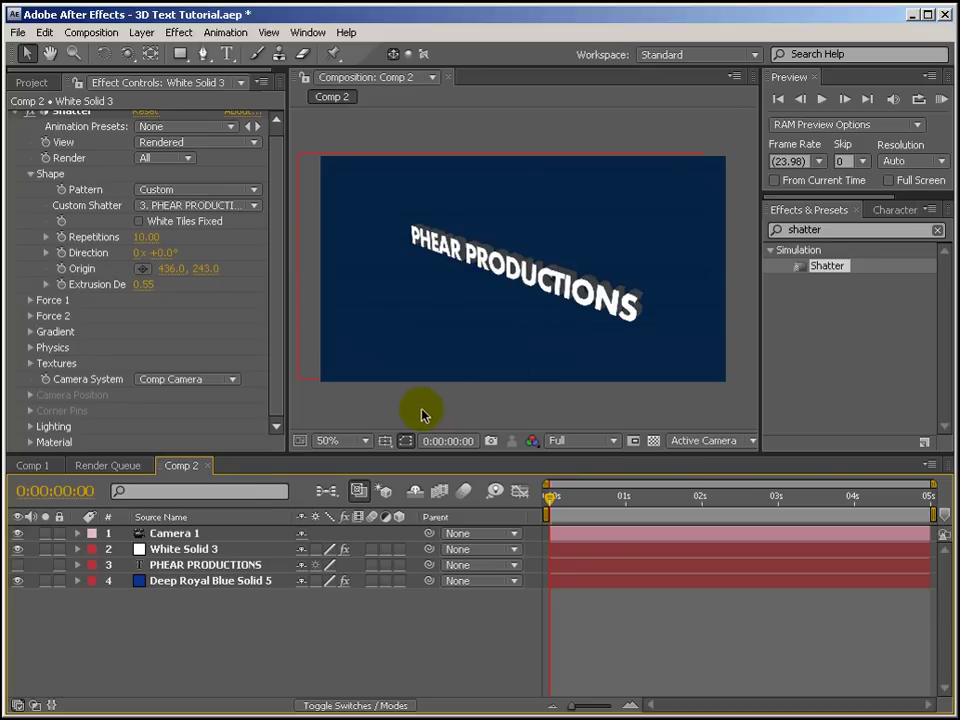
Add a white spot light named Light 1 with 100% intensity, 90° cone angle, 50% cone feather and shadow casting.
click(278, 355)
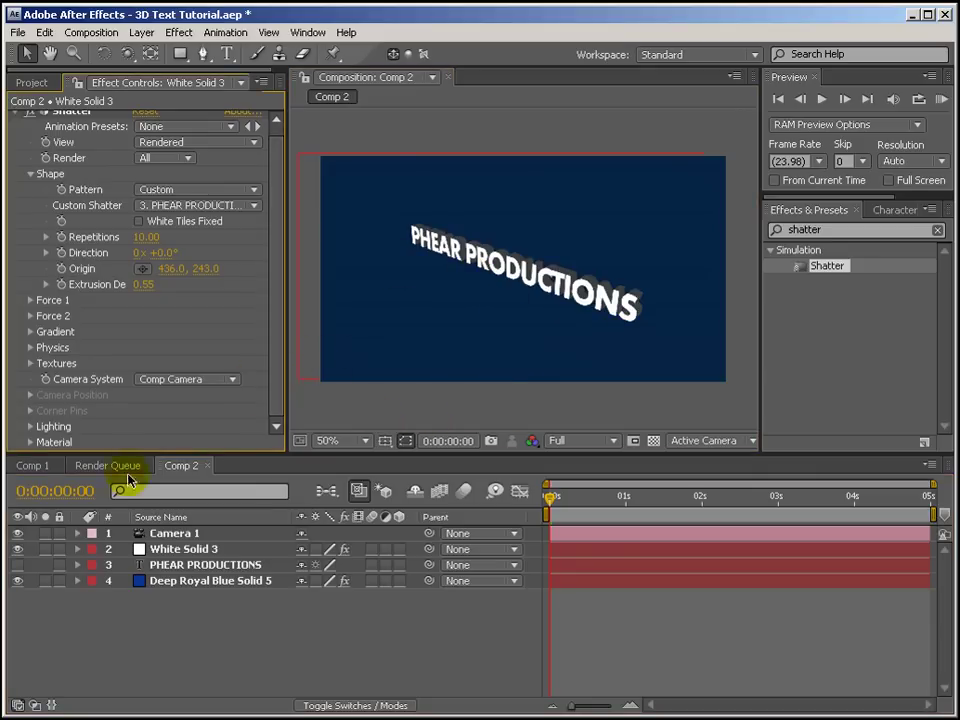
click(140, 32)
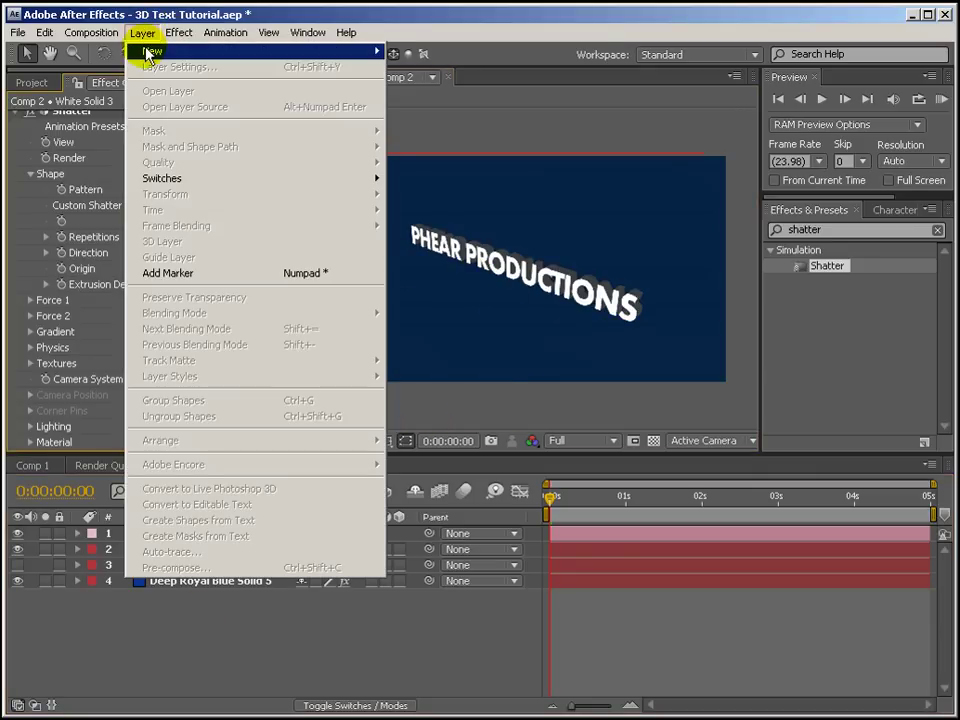
mouse_move(150, 52)
click(418, 81)
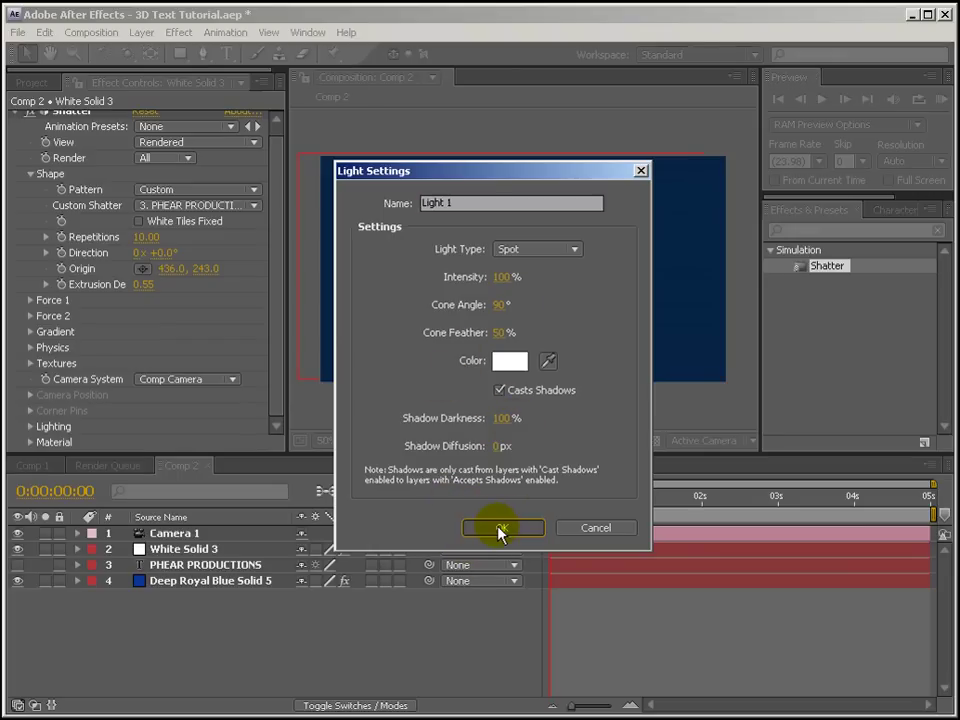
click(499, 527)
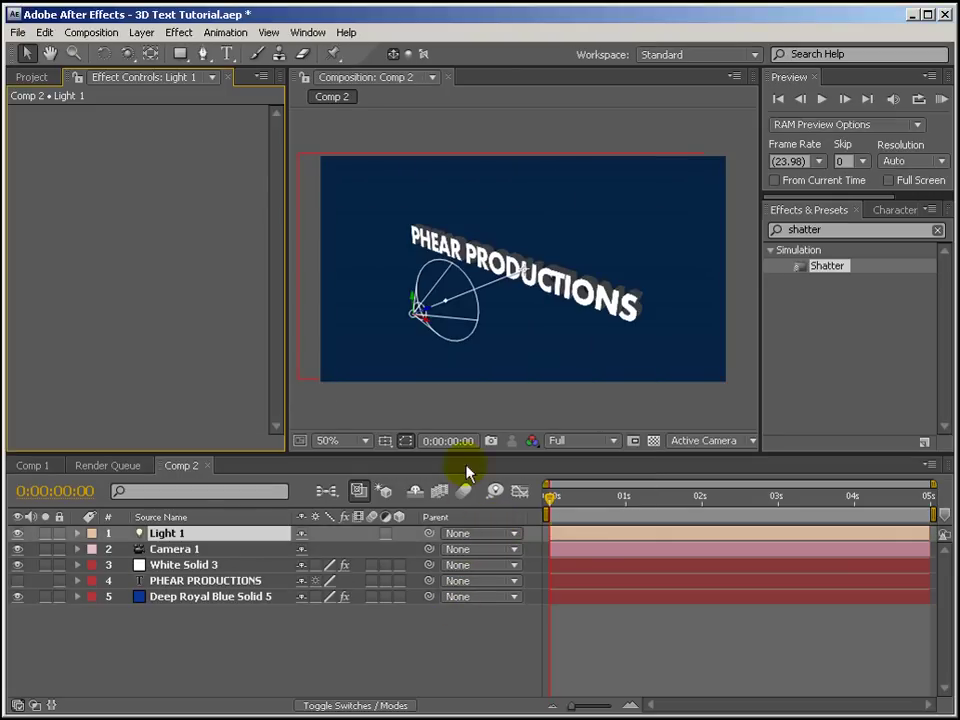
Reposition Light 1 in front of the first half of the title, orbiting the camera to the side and back to judge its depth.
click(128, 56)
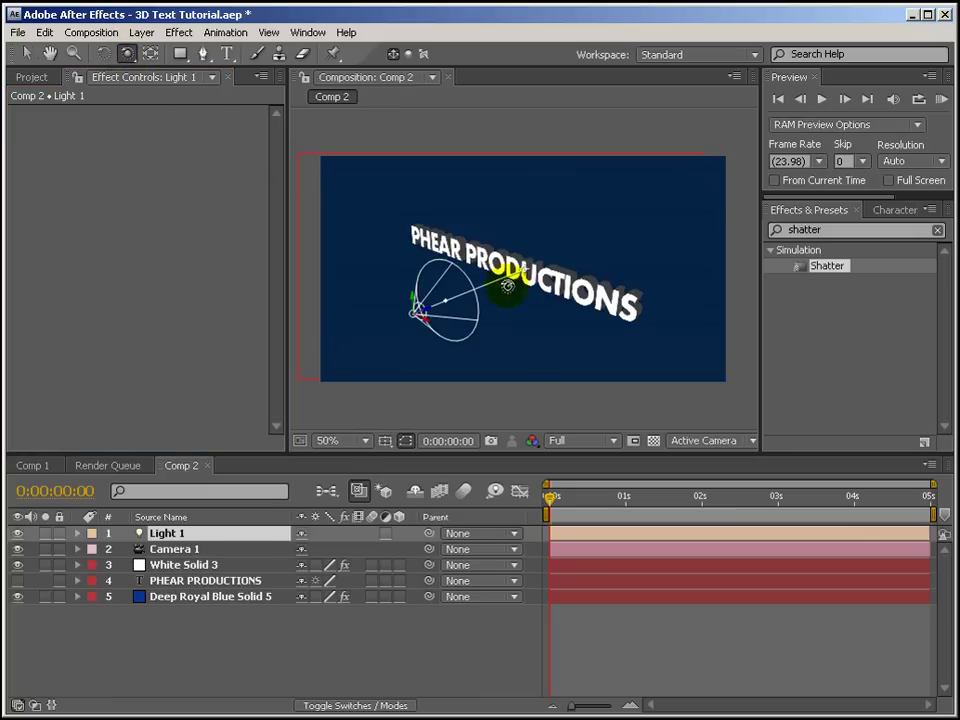
drag(589, 289, 630, 210)
click(26, 53)
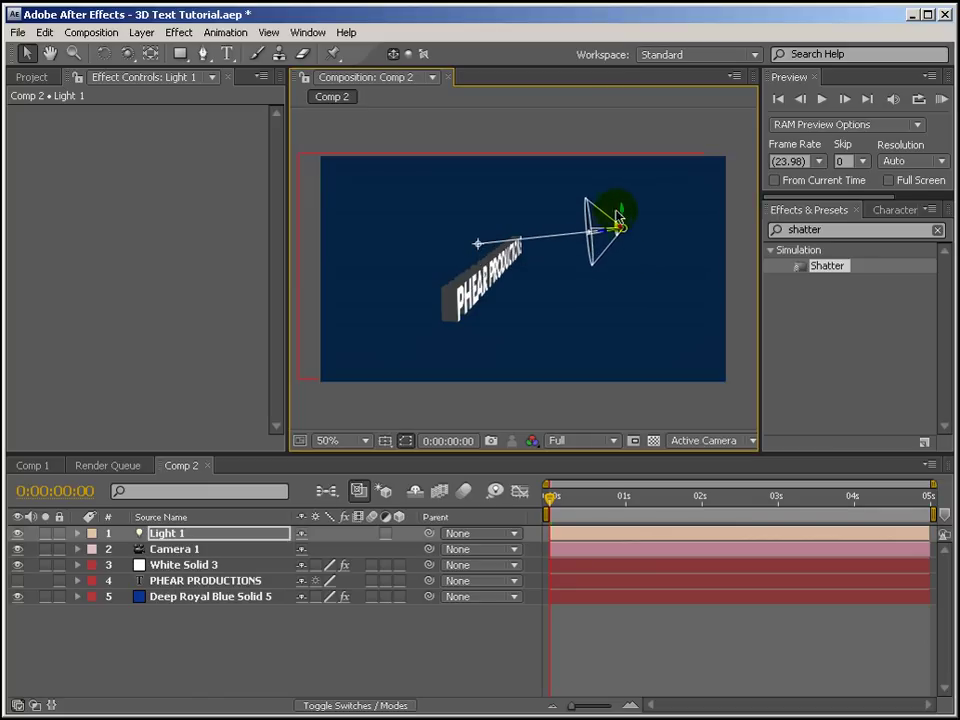
click(127, 53)
drag(552, 273, 414, 285)
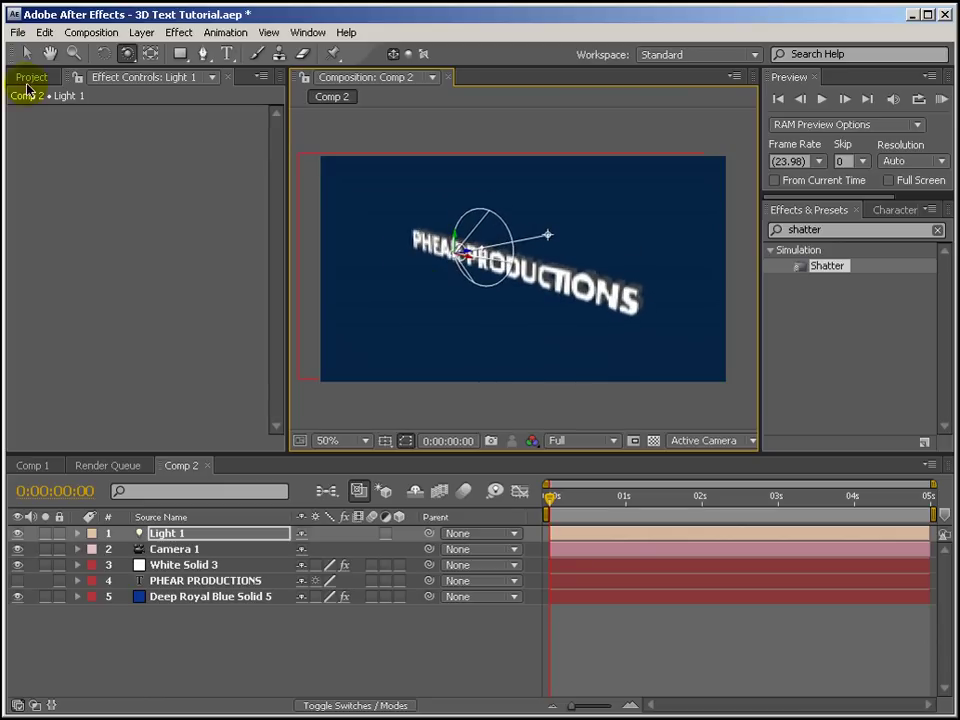
click(27, 53)
drag(484, 262, 505, 268)
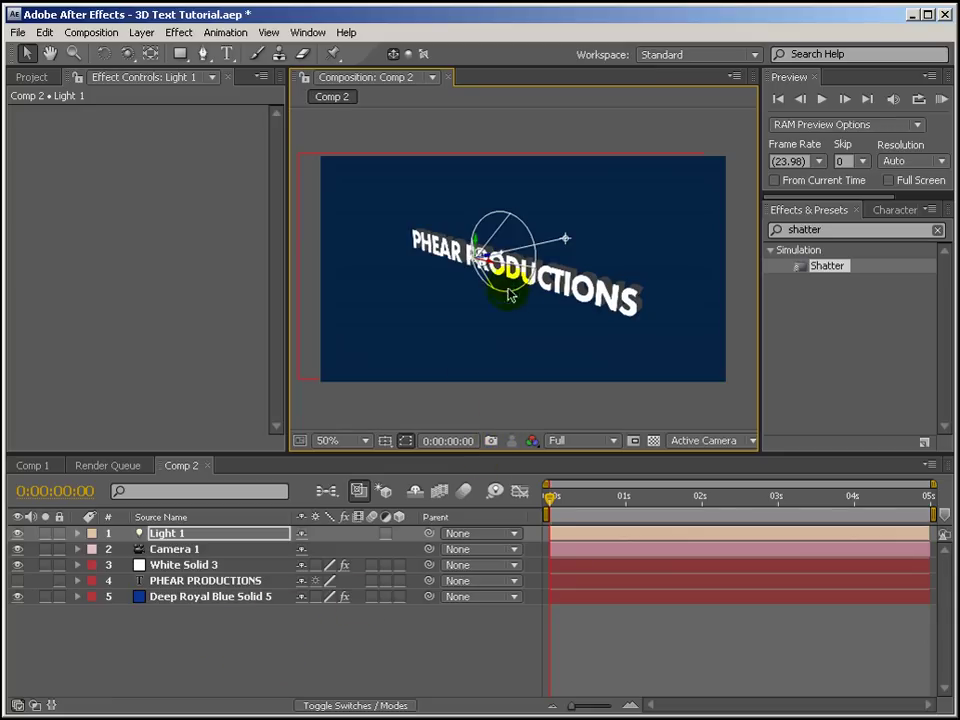
Set the light type in the lighting settings of the white solid's Shatter effect to First Comp Light.
click(212, 570)
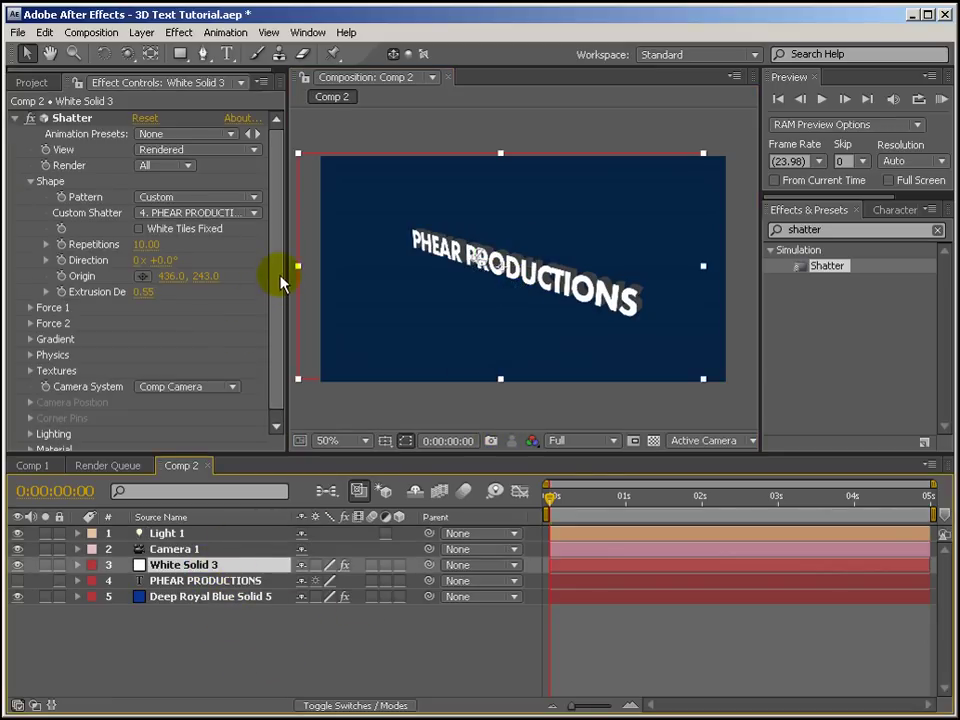
click(30, 434)
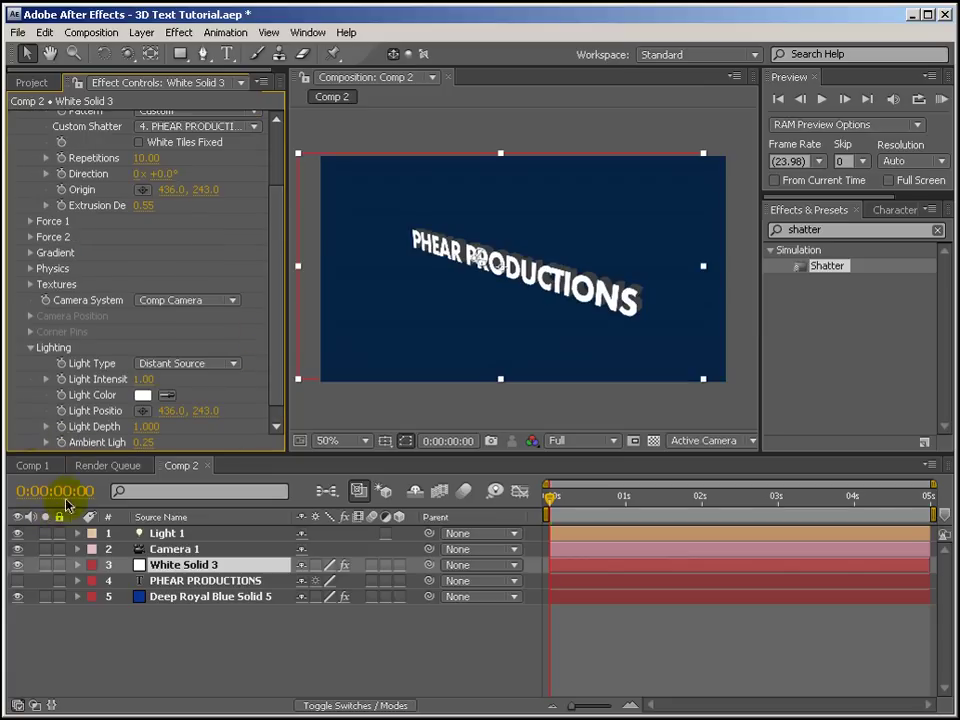
click(189, 364)
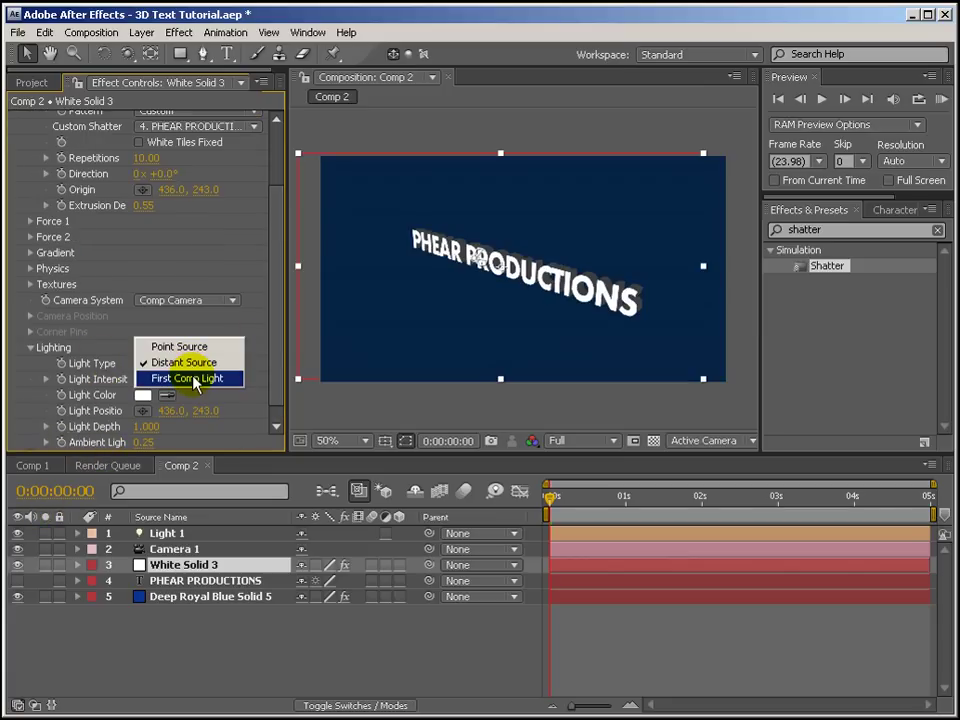
click(196, 380)
scroll(236, 407, down, 3)
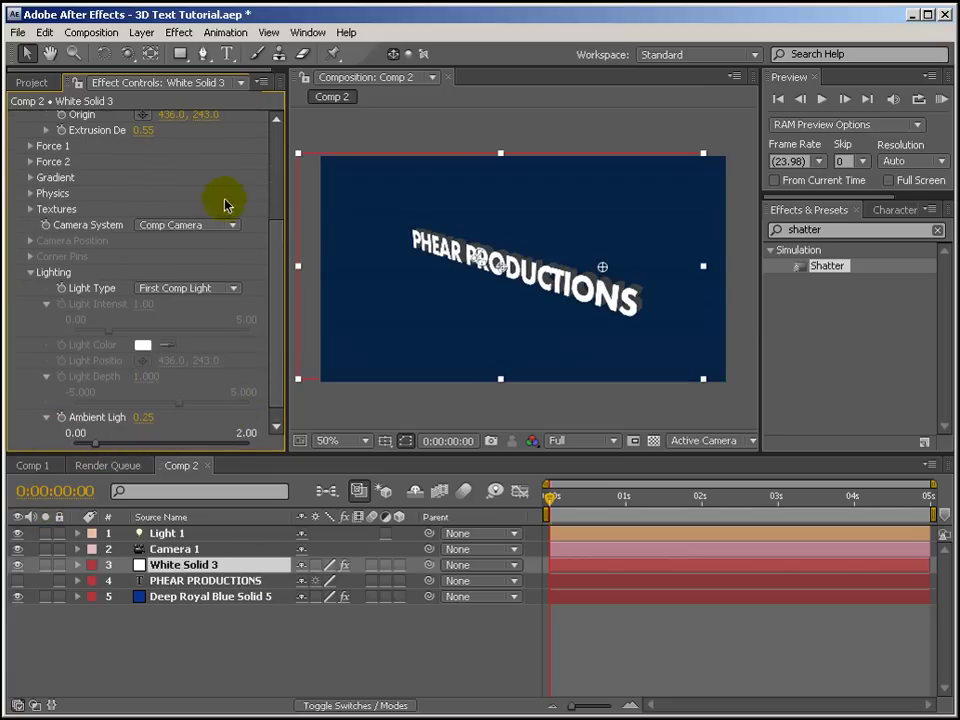
scroll(274, 257, up, 3)
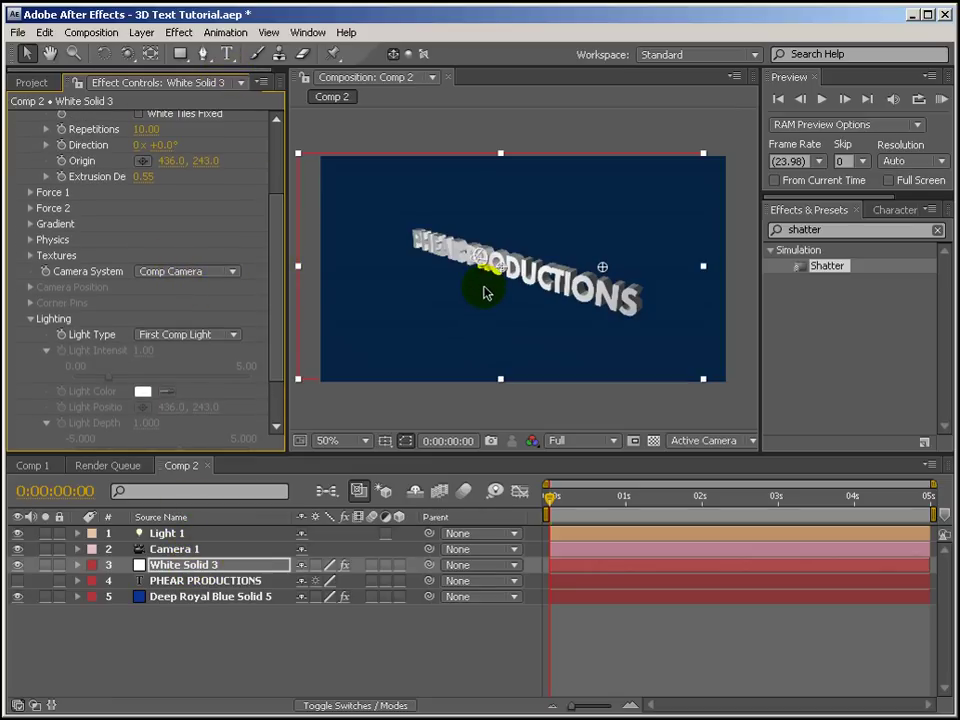
Move Light 1 sideways to just beyond the first letter of the title and check the shading across the letters.
click(200, 534)
drag(470, 274, 408, 269)
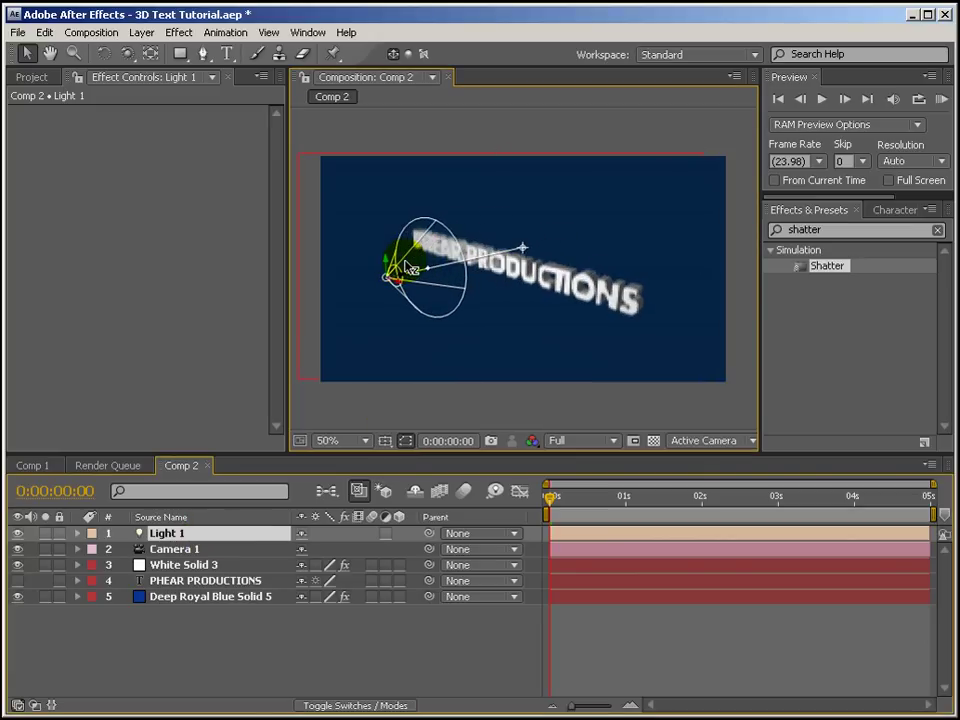
key(Return)
click(480, 358)
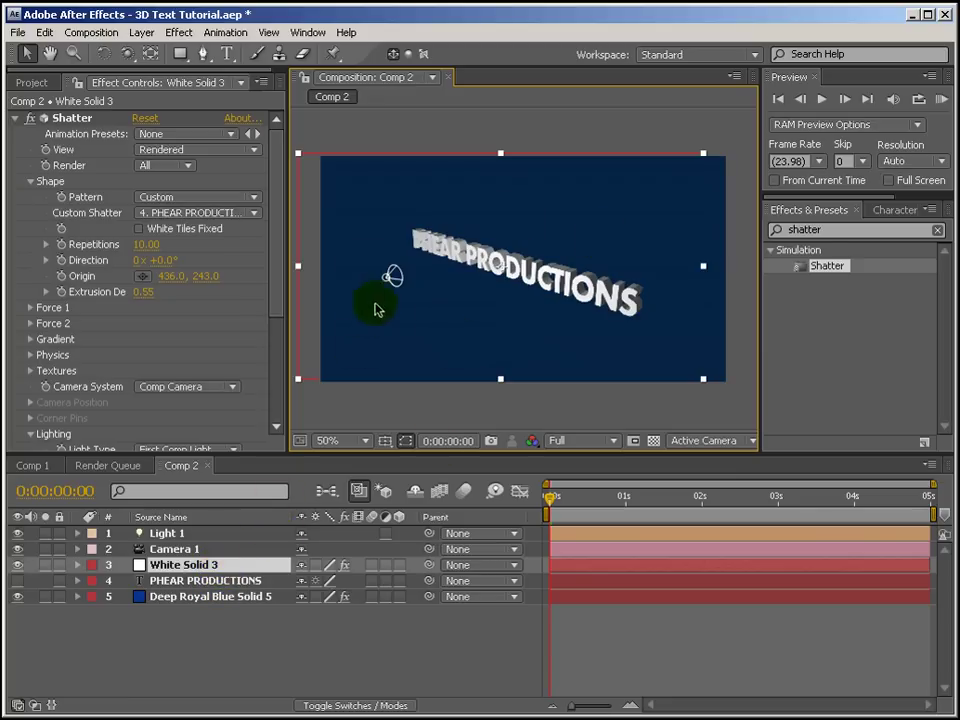
click(231, 671)
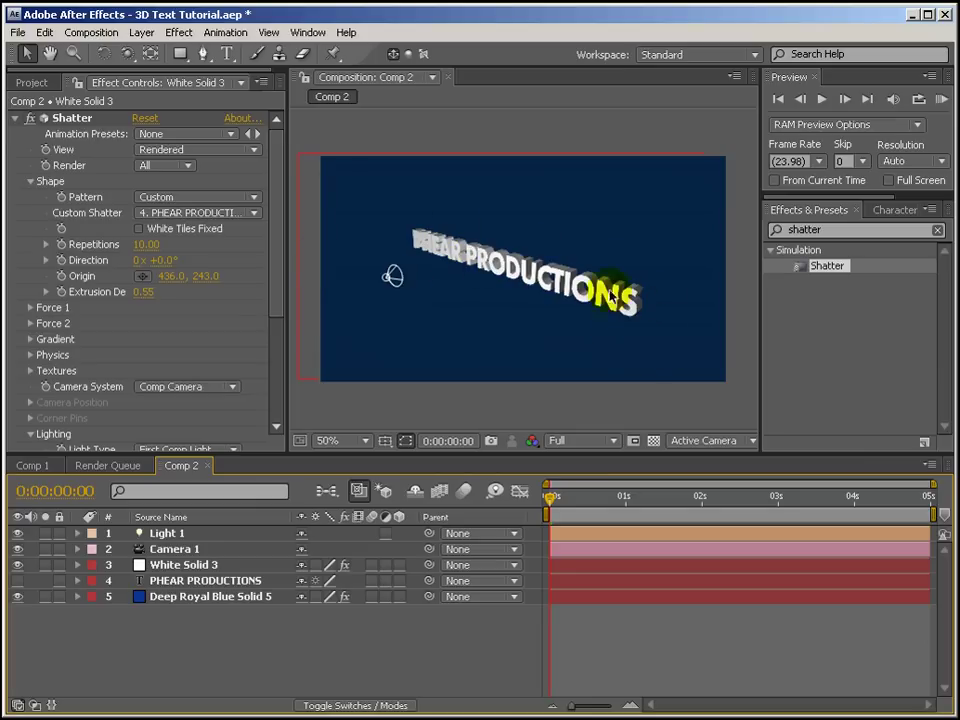
drag(590, 505, 531, 497)
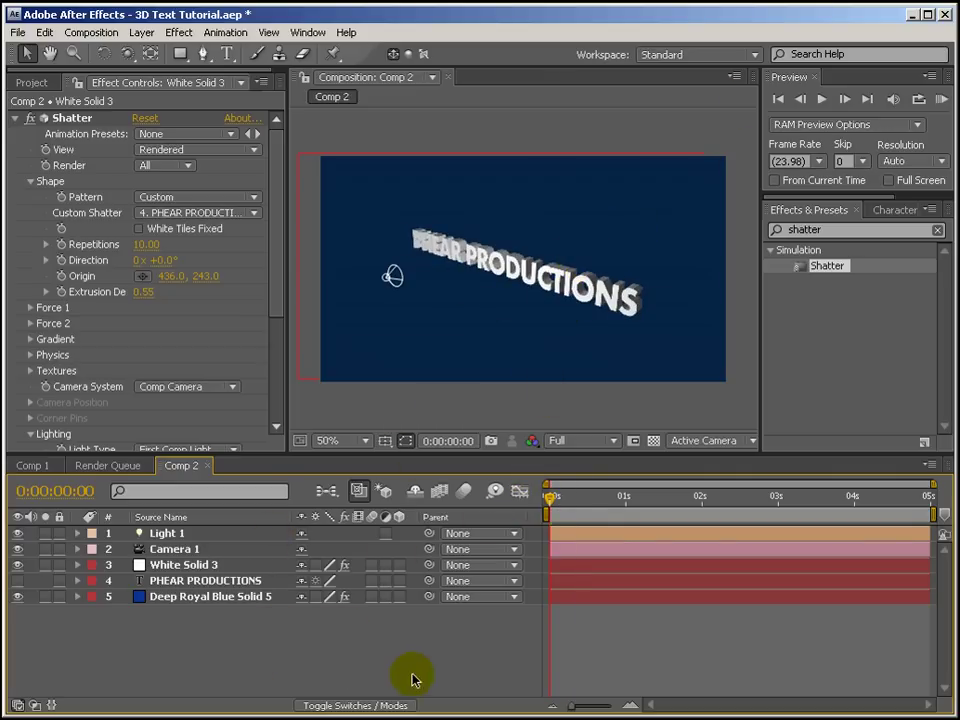
Change the colour of the white solid carrying the Shatter effect to medium blue 4A96F3.
click(212, 568)
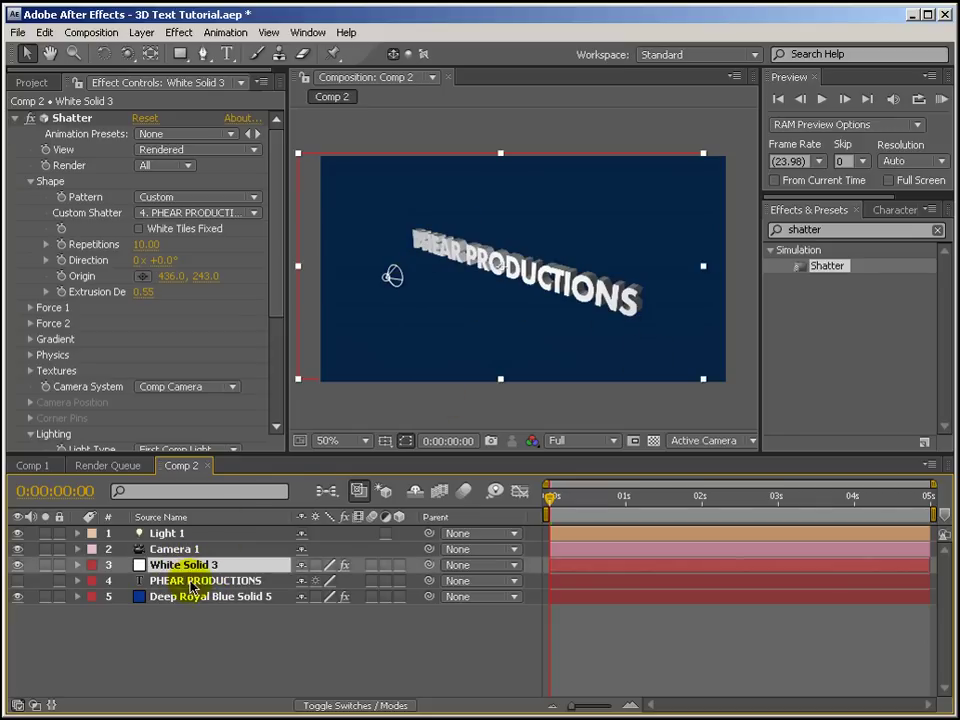
click(141, 33)
click(155, 68)
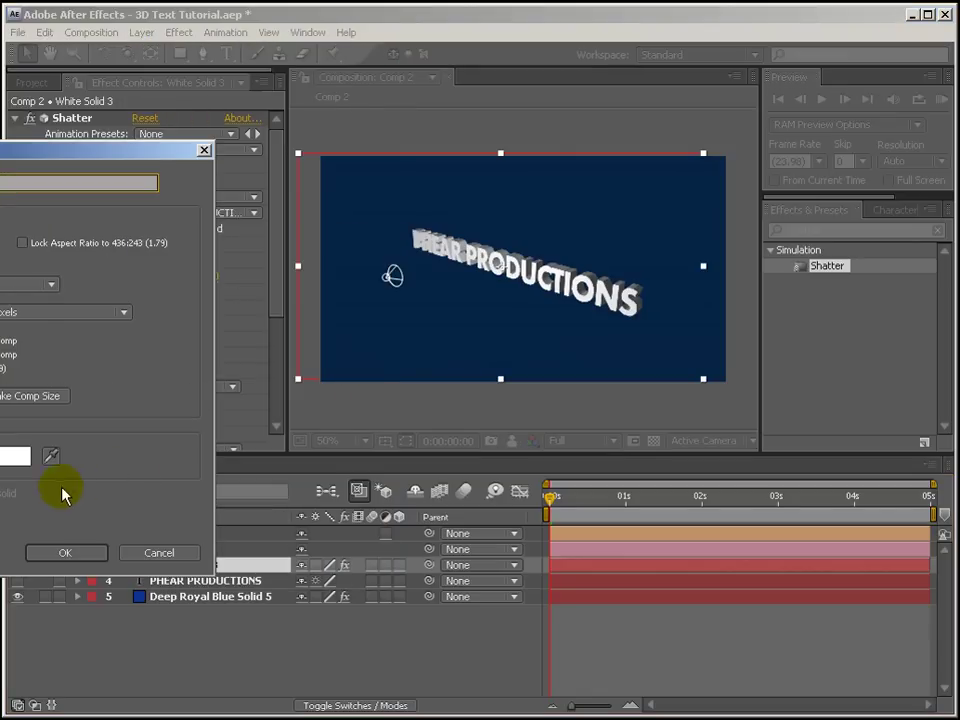
click(17, 458)
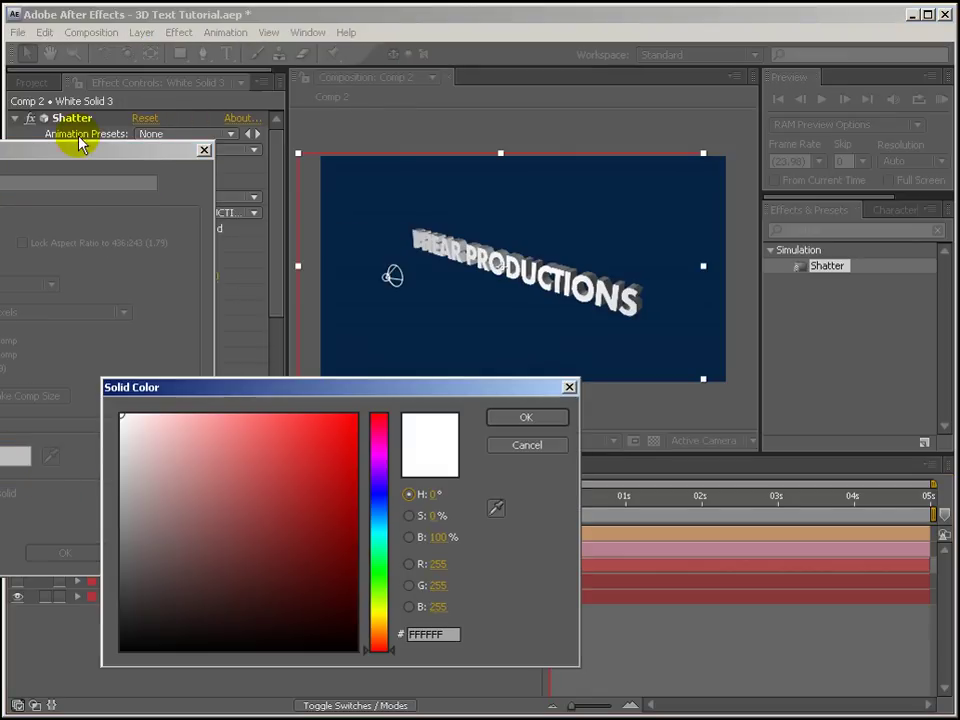
click(540, 444)
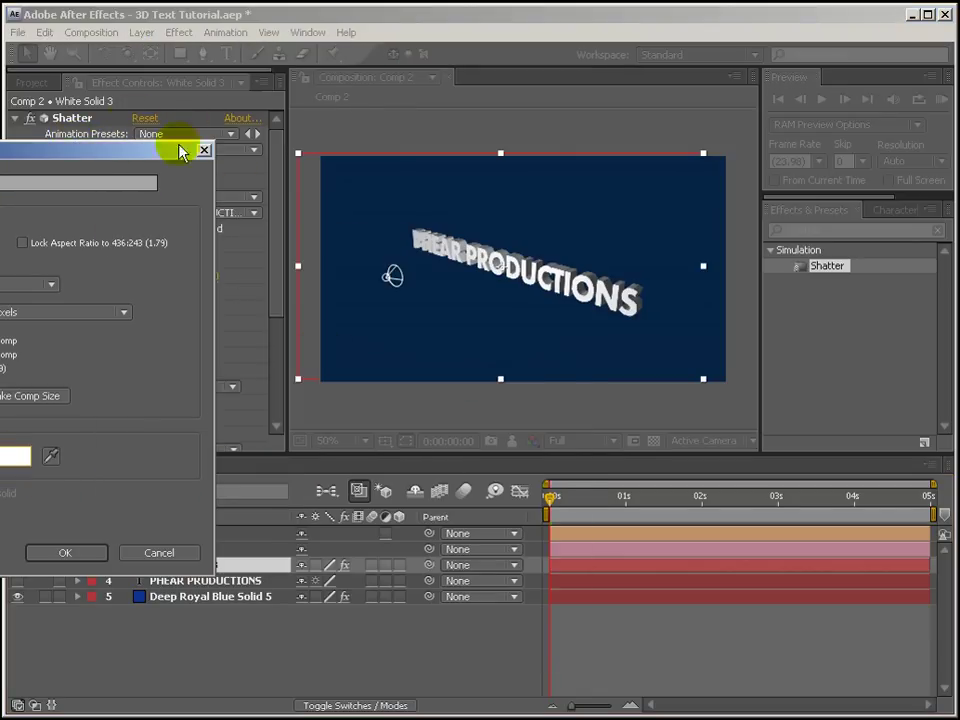
drag(189, 150, 365, 145)
click(200, 451)
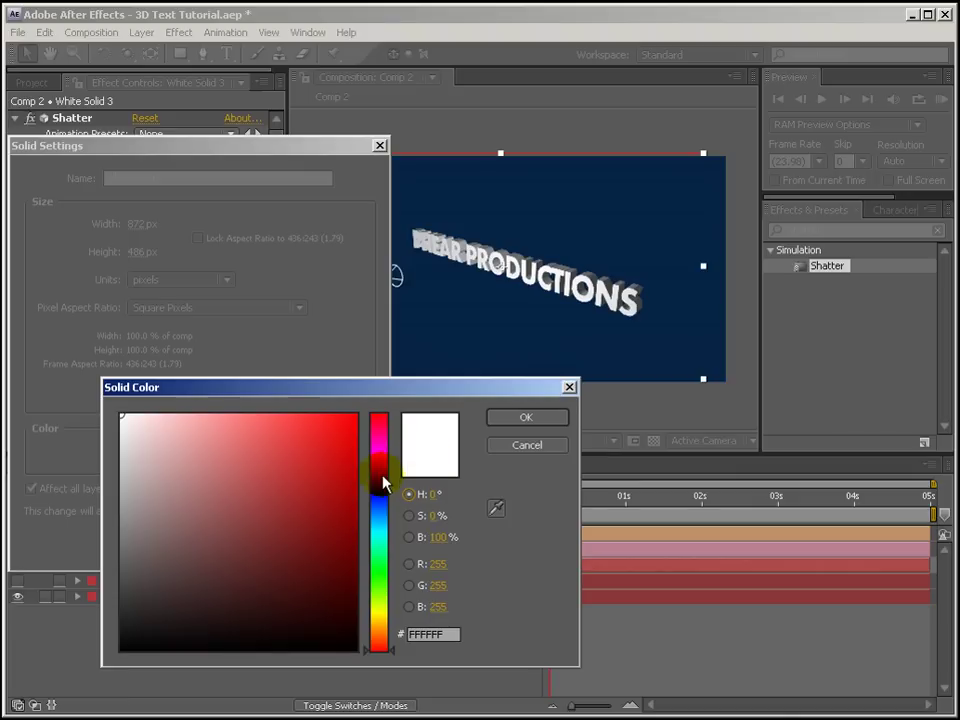
mouse_move(389, 522)
mouse_down()
mouse_move(388, 495)
mouse_move(381, 510)
mouse_up()
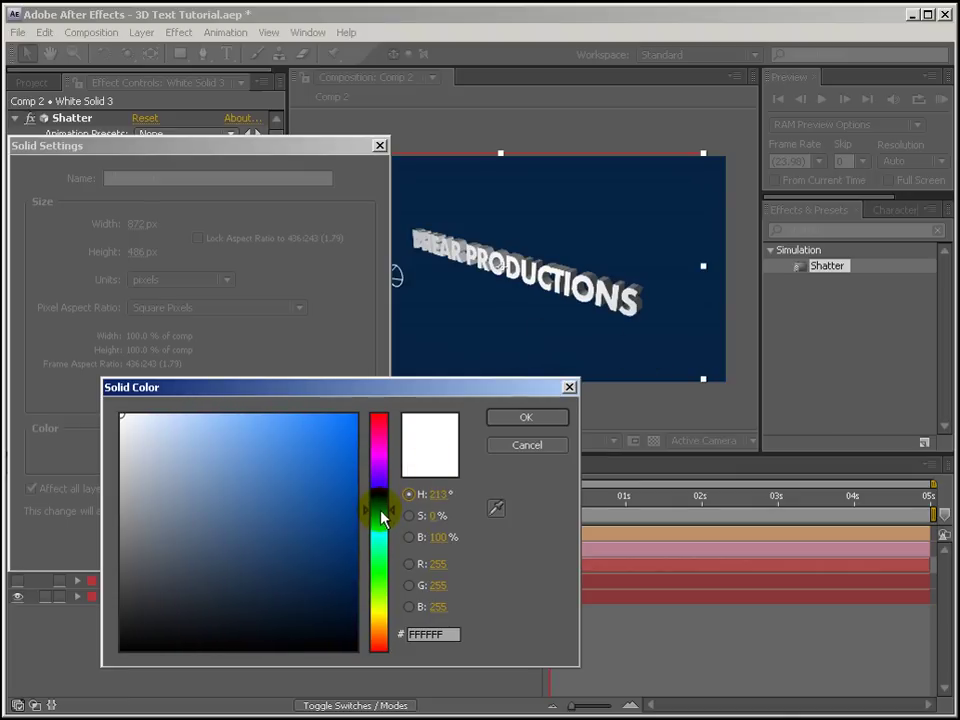
click(297, 439)
mouse_move(297, 439)
mouse_down()
mouse_move(288, 408)
mouse_move(284, 425)
mouse_up()
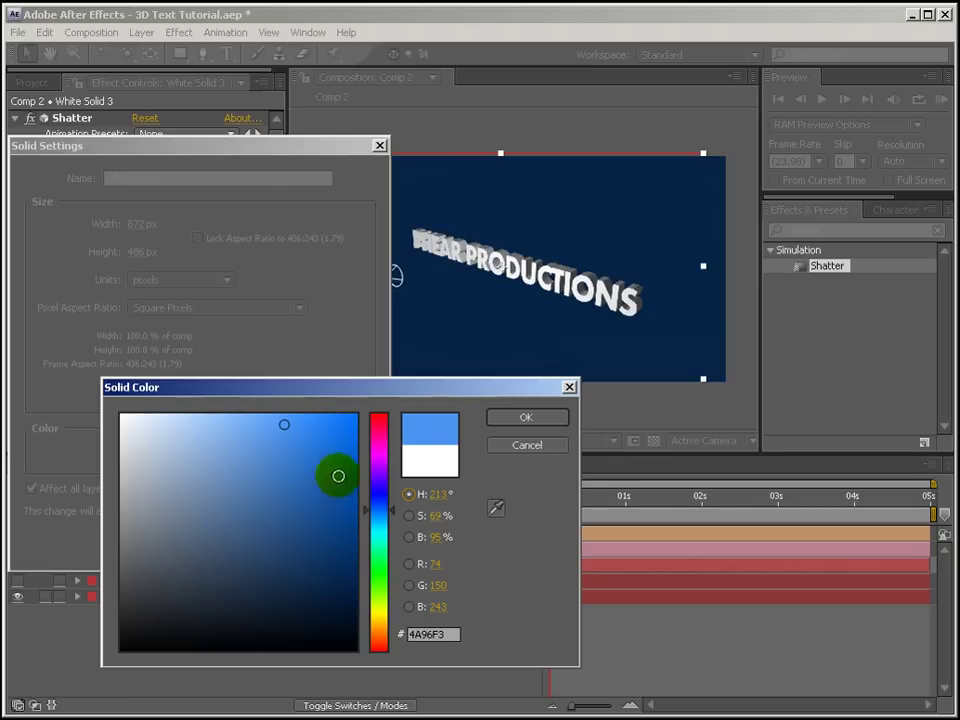
click(510, 418)
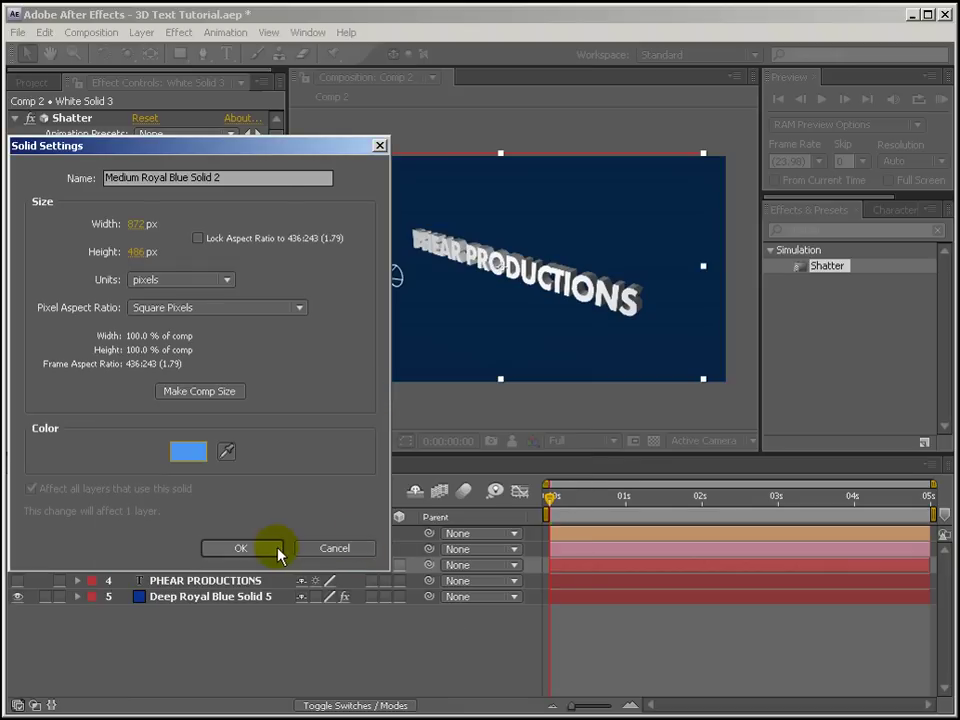
click(266, 552)
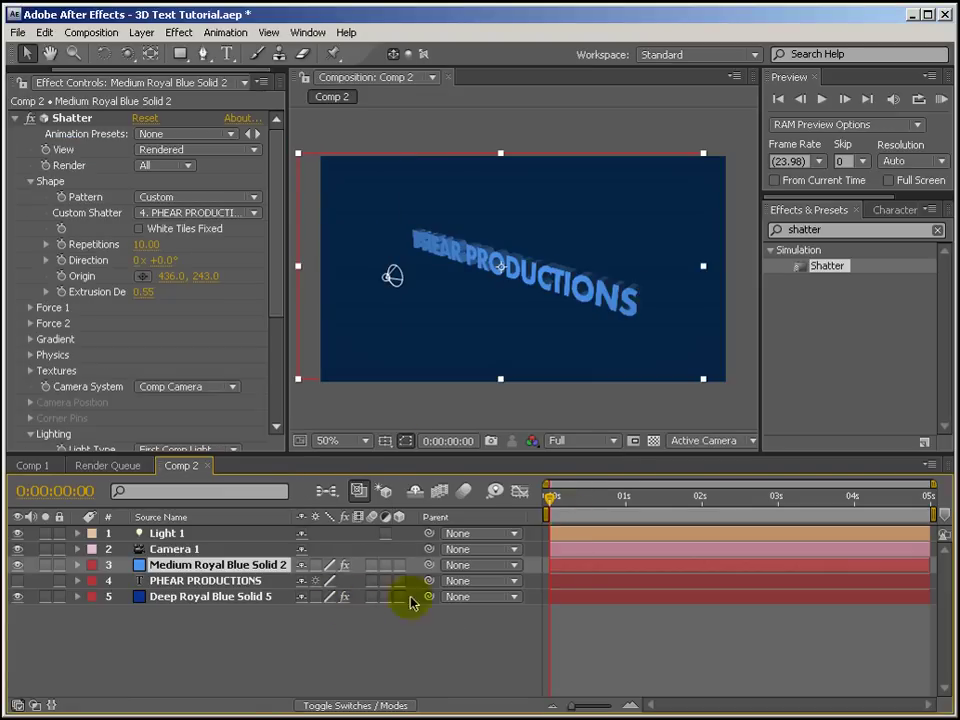
Add a new adjustment layer above all the other layers in Comp 2 and select it.
click(193, 666)
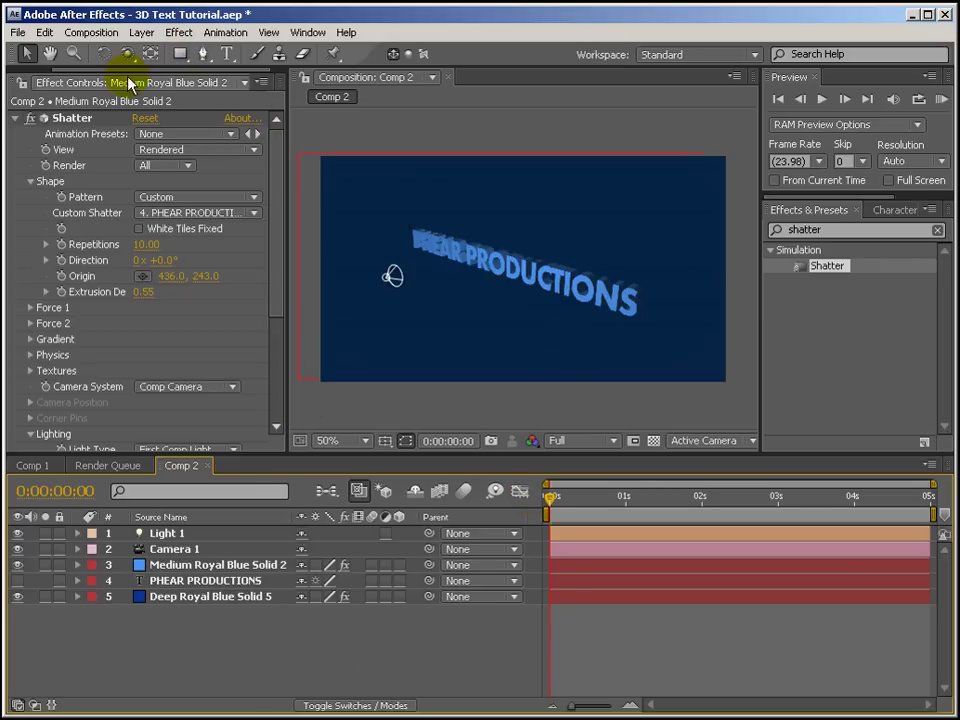
click(143, 33)
mouse_move(147, 50)
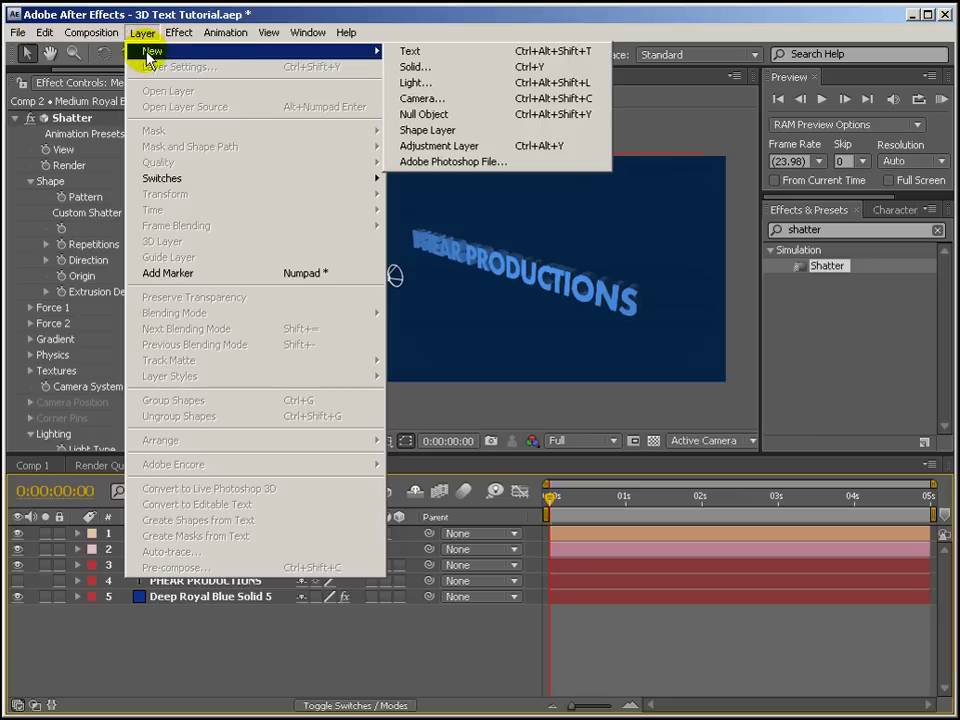
click(433, 146)
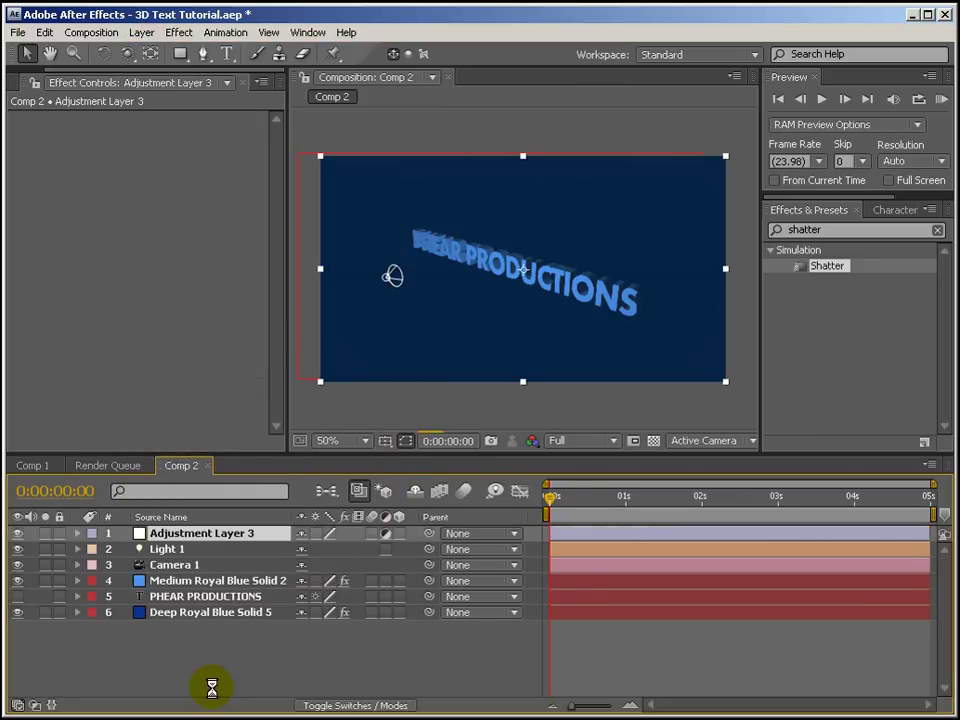
click(250, 537)
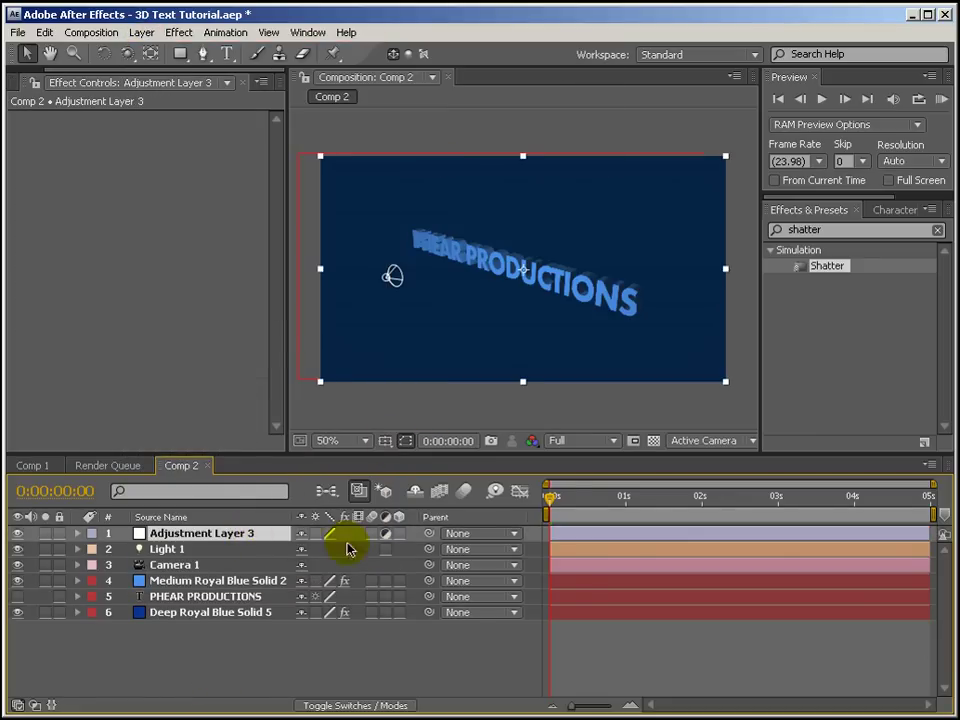
Apply a Lens Flare effect to the new adjustment layer.
click(184, 35)
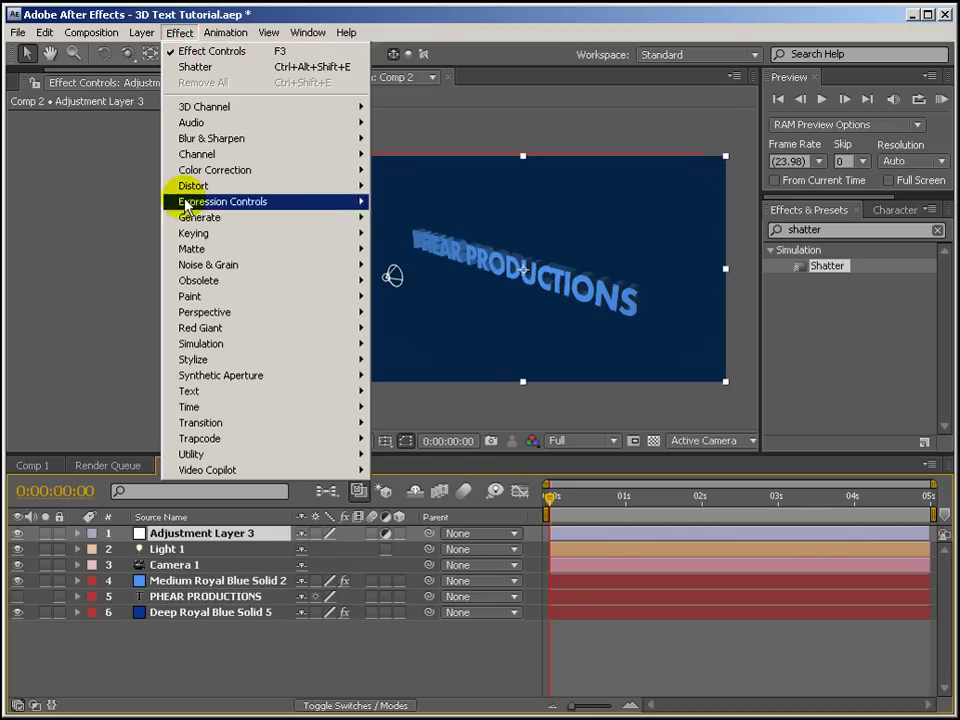
mouse_move(230, 217)
click(413, 488)
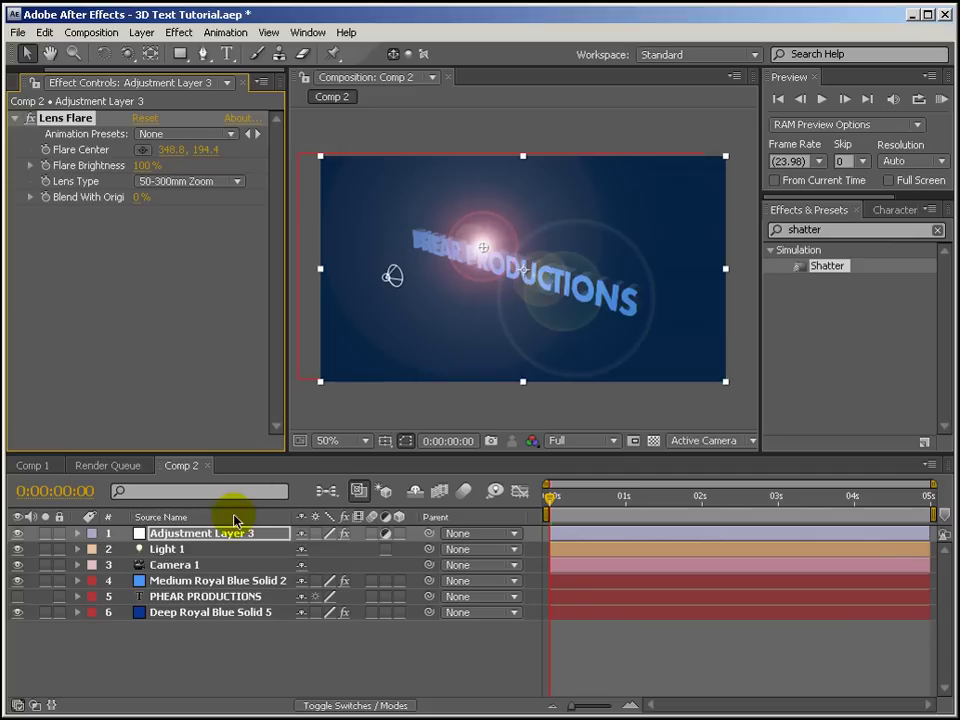
Duplicate the whole adjustment layer together with its lens flare, keeping only one Lens Flare effect on each copy.
key(ctrl+d)
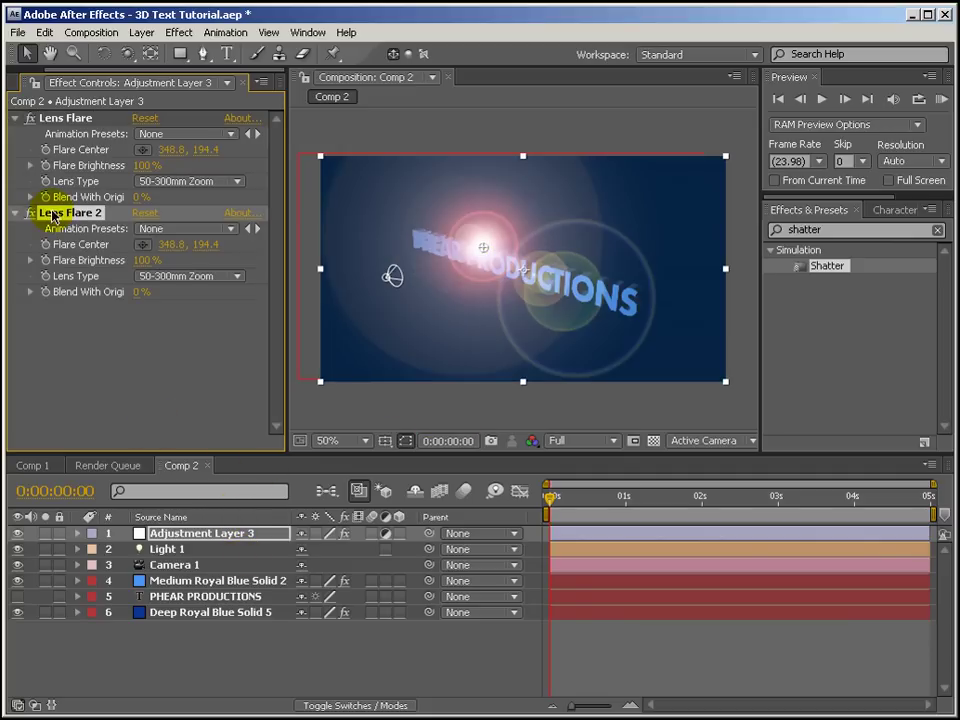
key(Delete)
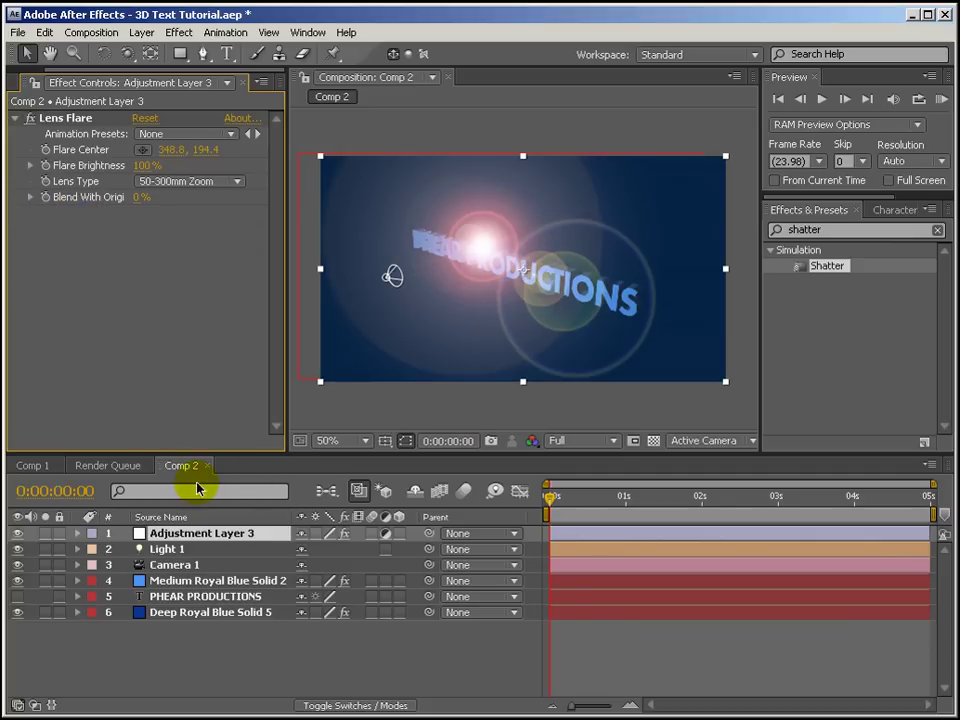
key(ctrl+d)
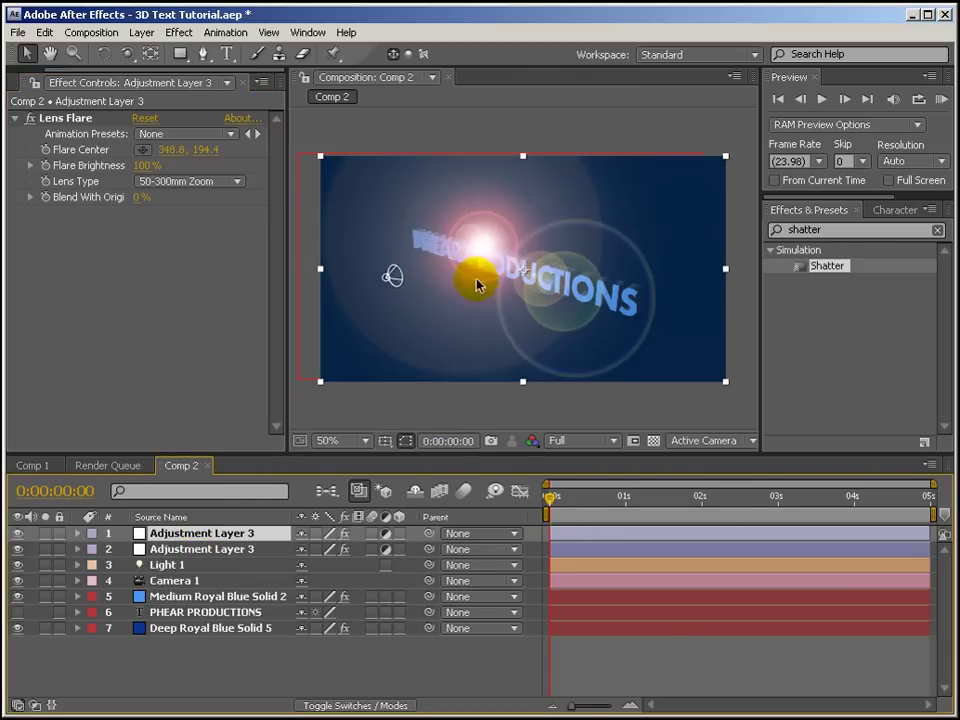
Move the flare centre of the upper adjustment layer to the last letter of the title, about 678.8, 278.4.
click(111, 119)
drag(514, 229, 500, 255)
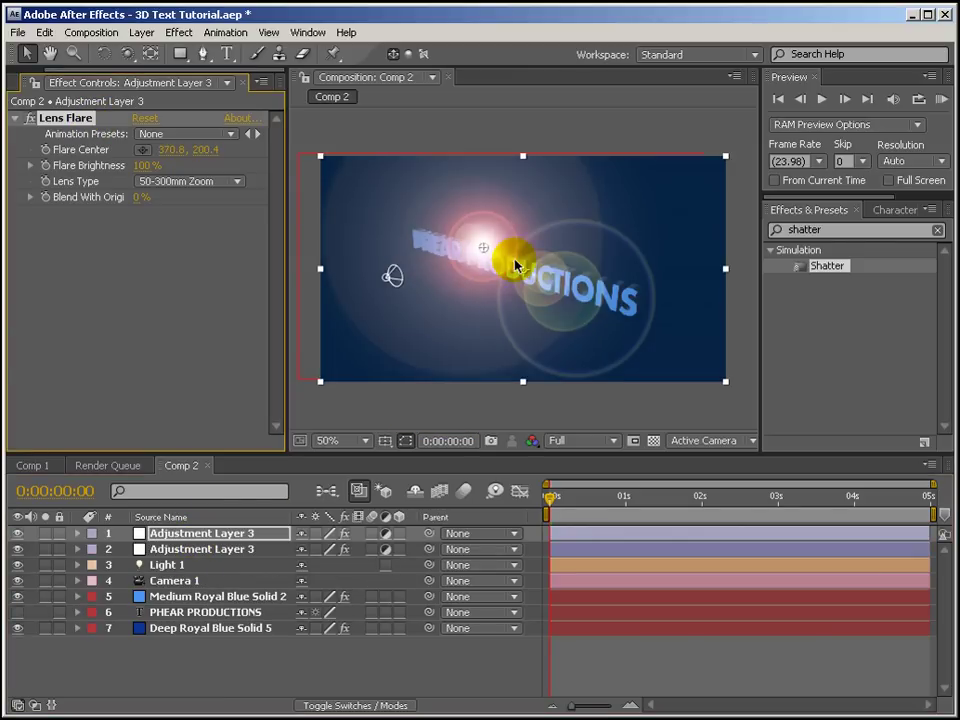
drag(614, 289, 638, 292)
Move the flare centre of the lower adjustment layer to just above the first letter of the title, about 210.8, 152.4.
click(225, 549)
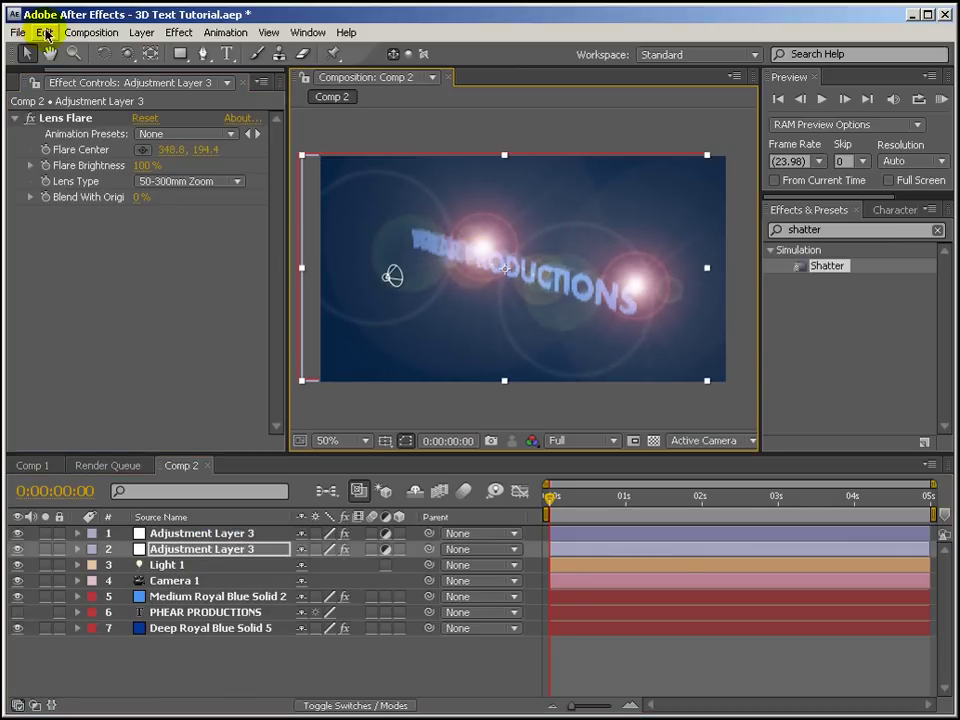
click(45, 32)
click(45, 32)
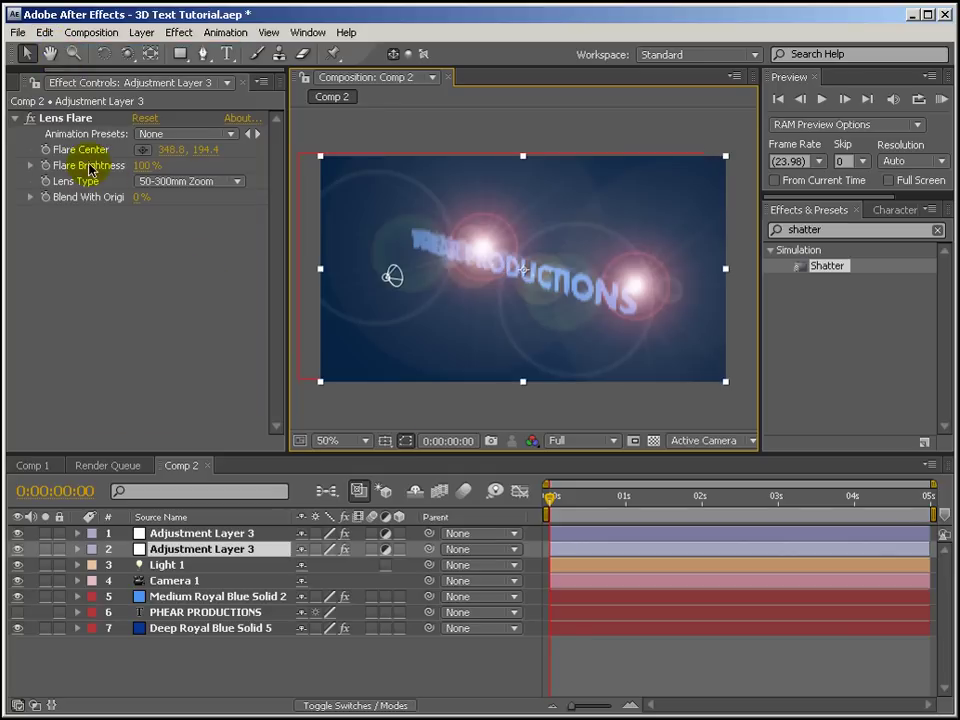
click(88, 120)
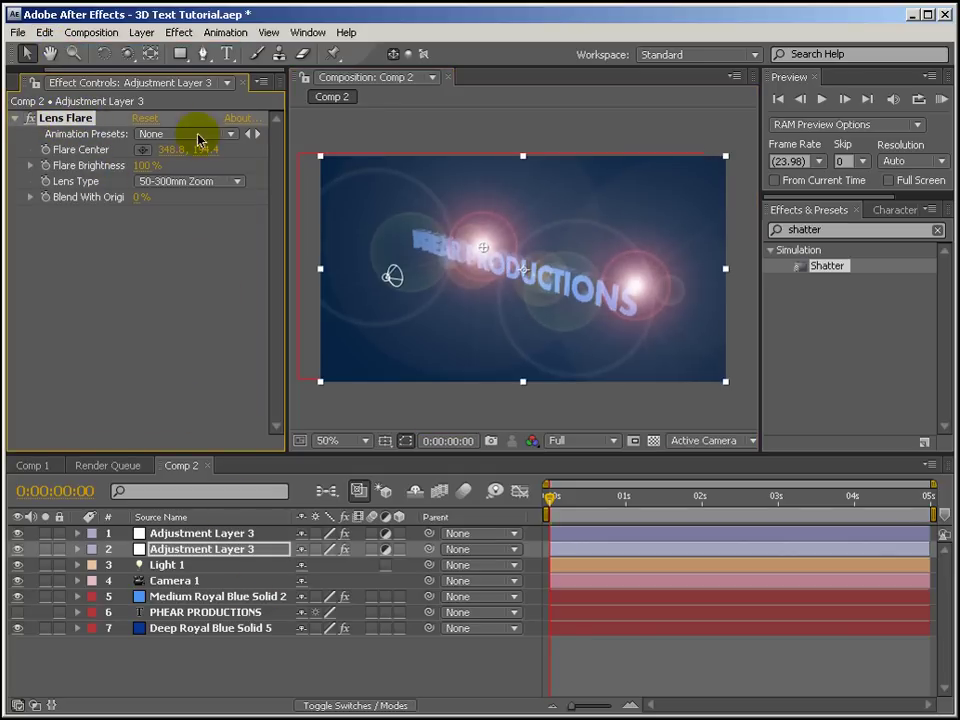
drag(482, 252, 419, 234)
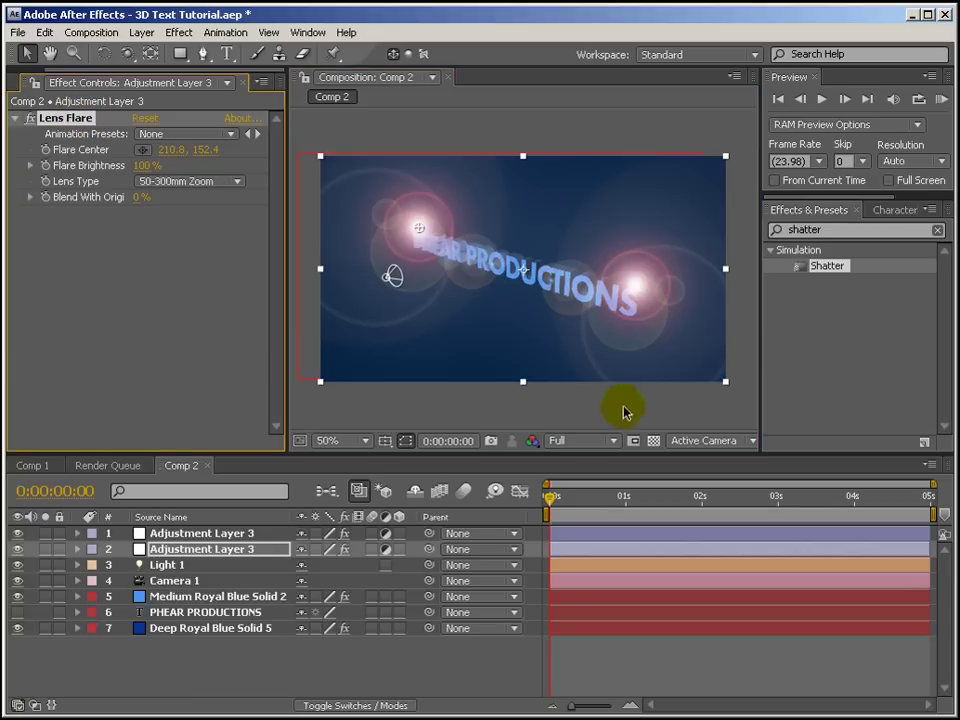
Move both adjustment layers beneath the title text layer, directly above the deep blue background solid.
click(246, 652)
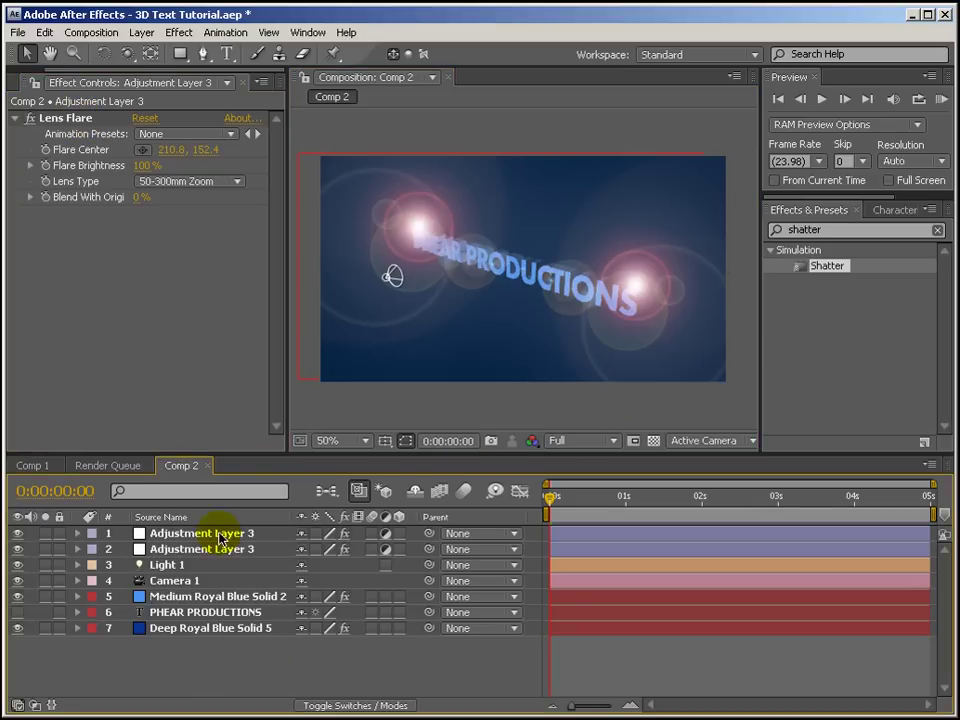
click(220, 535)
ctrl+click(238, 548)
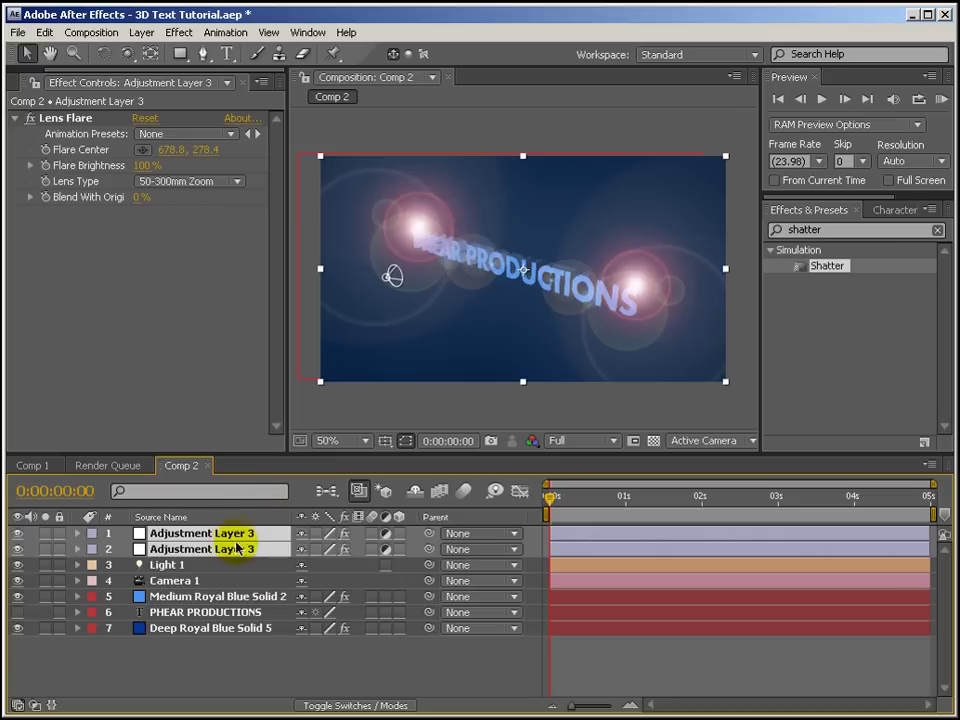
drag(234, 538, 242, 624)
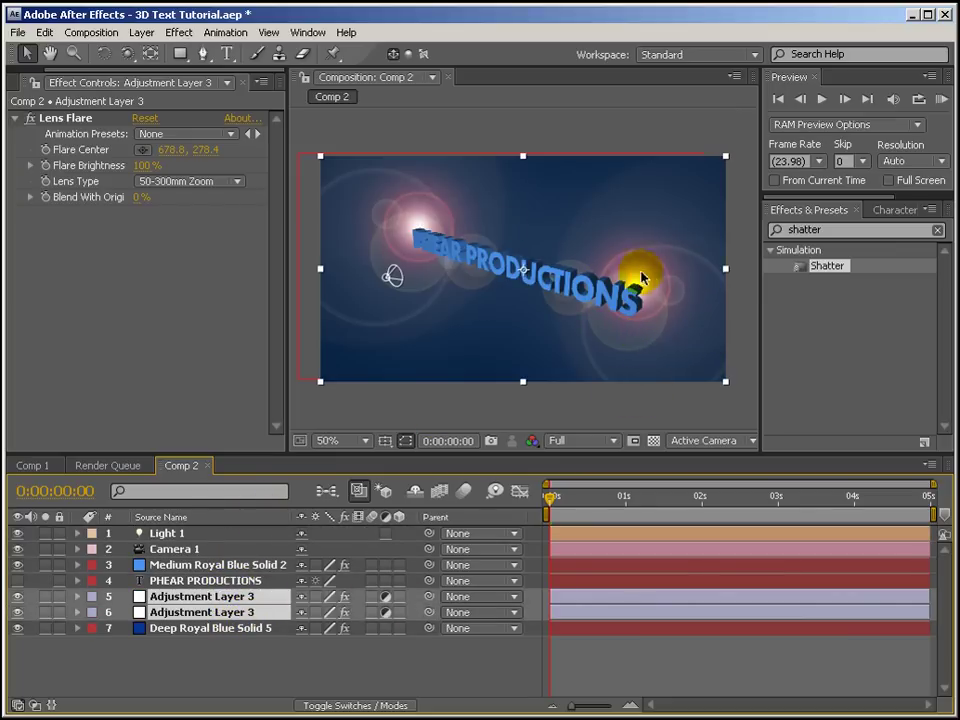
Set the brightness of the flare at the title's last letter to 70% and its blend with original to 29%.
click(143, 168)
text(70)
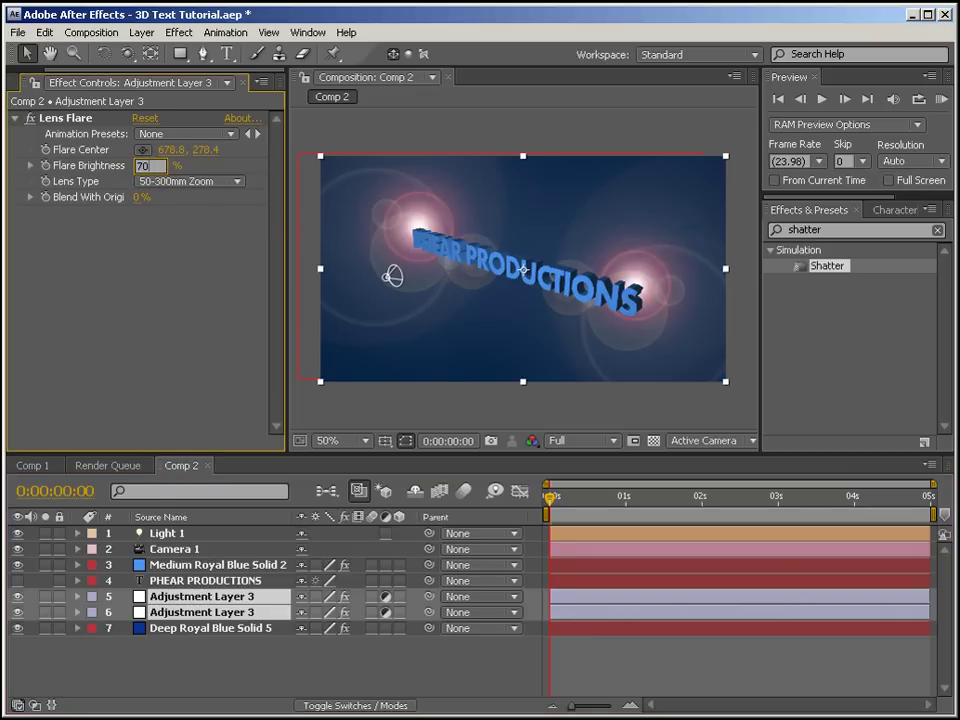
key(Return)
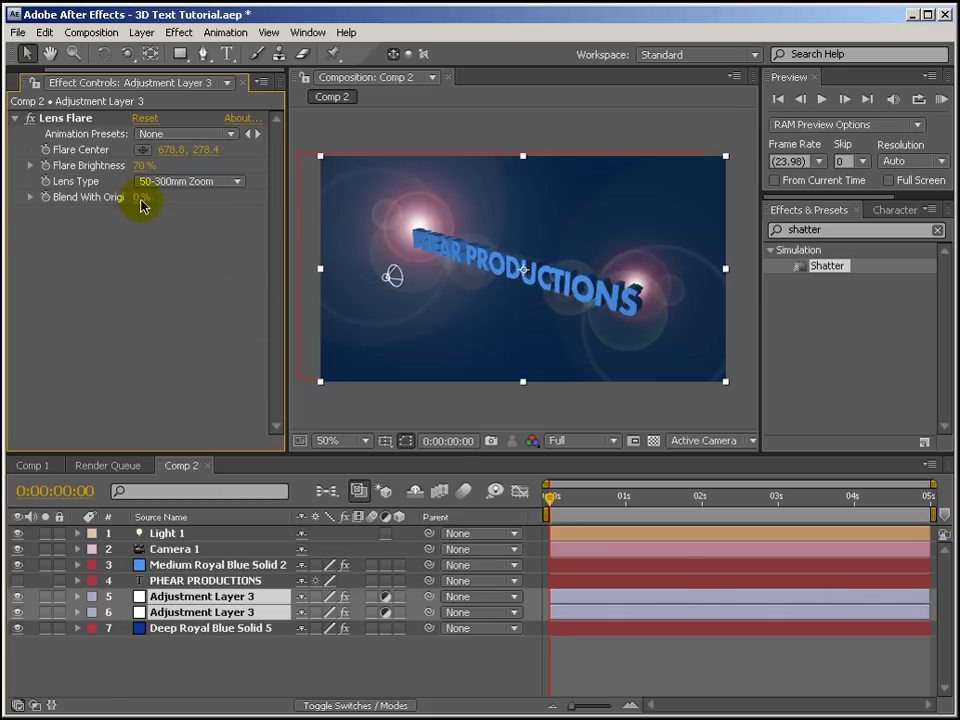
drag(140, 199, 199, 201)
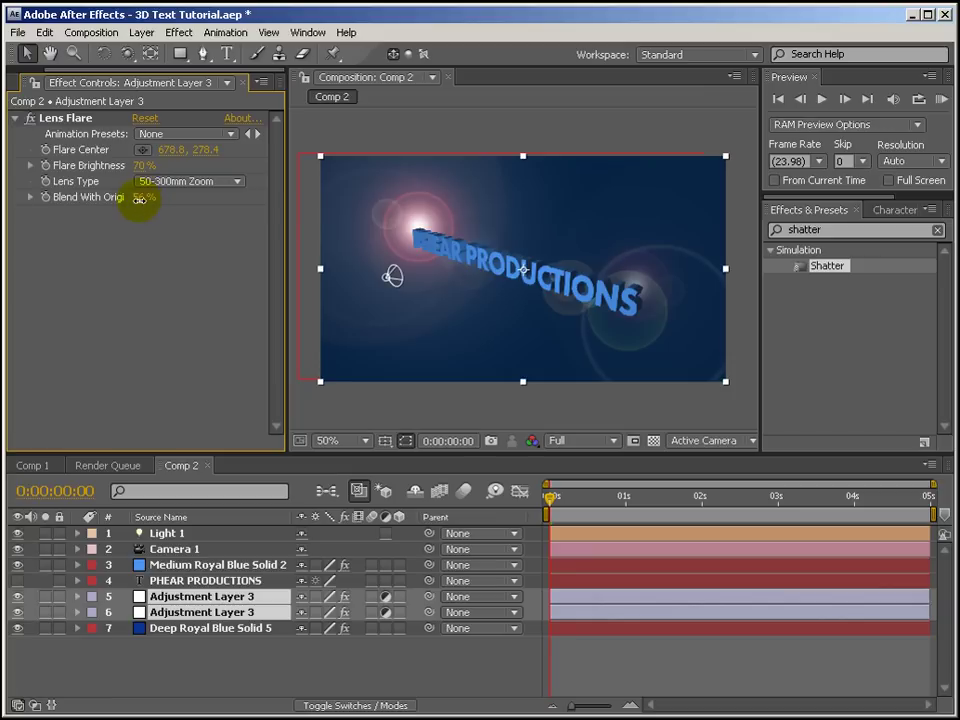
drag(139, 199, 110, 151)
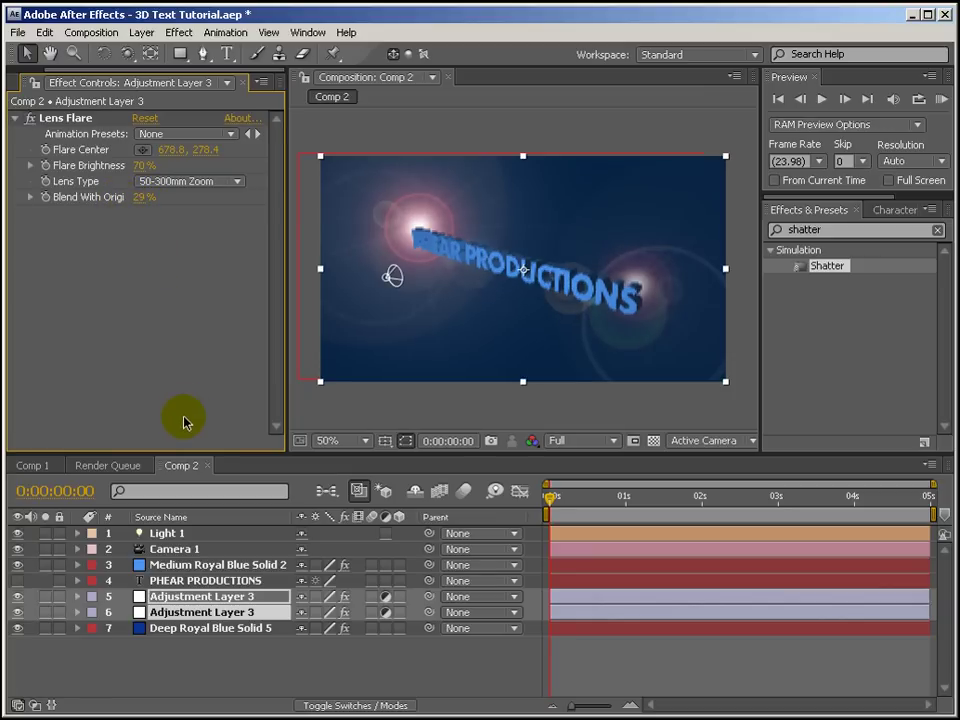
Try the 35mm Prime lens type on the flare at the last letter and set it to 105mm Prime.
click(188, 183)
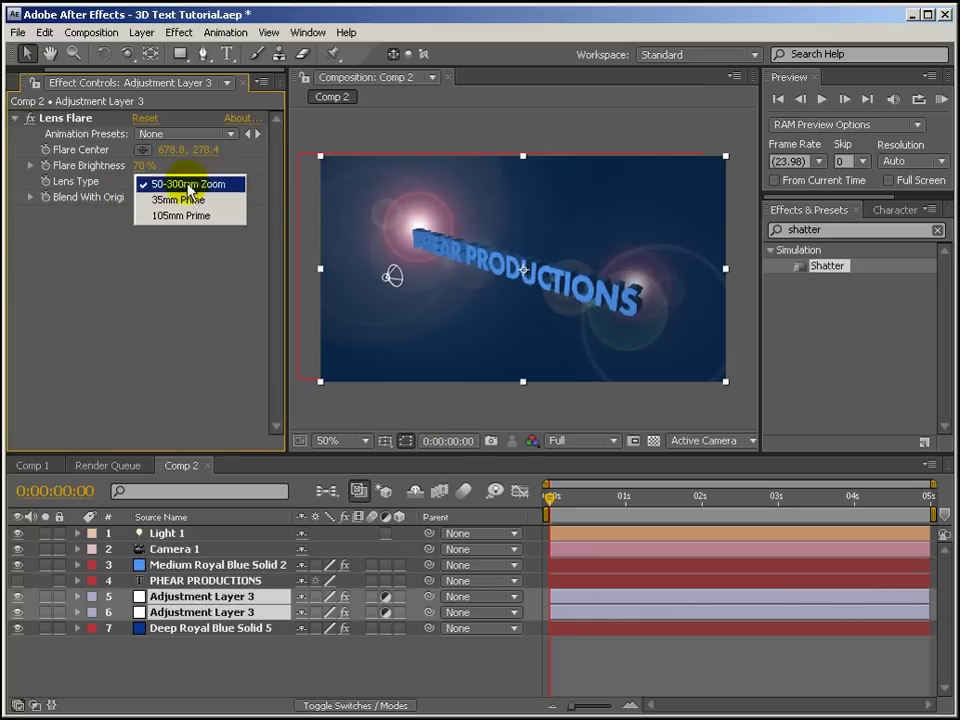
click(189, 198)
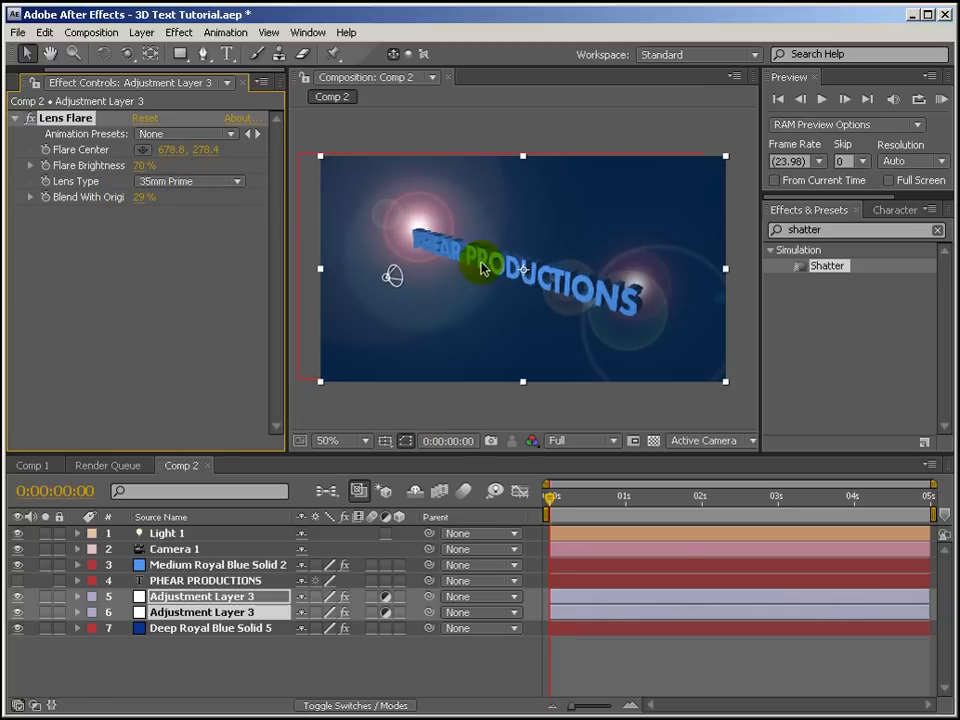
click(215, 181)
click(183, 197)
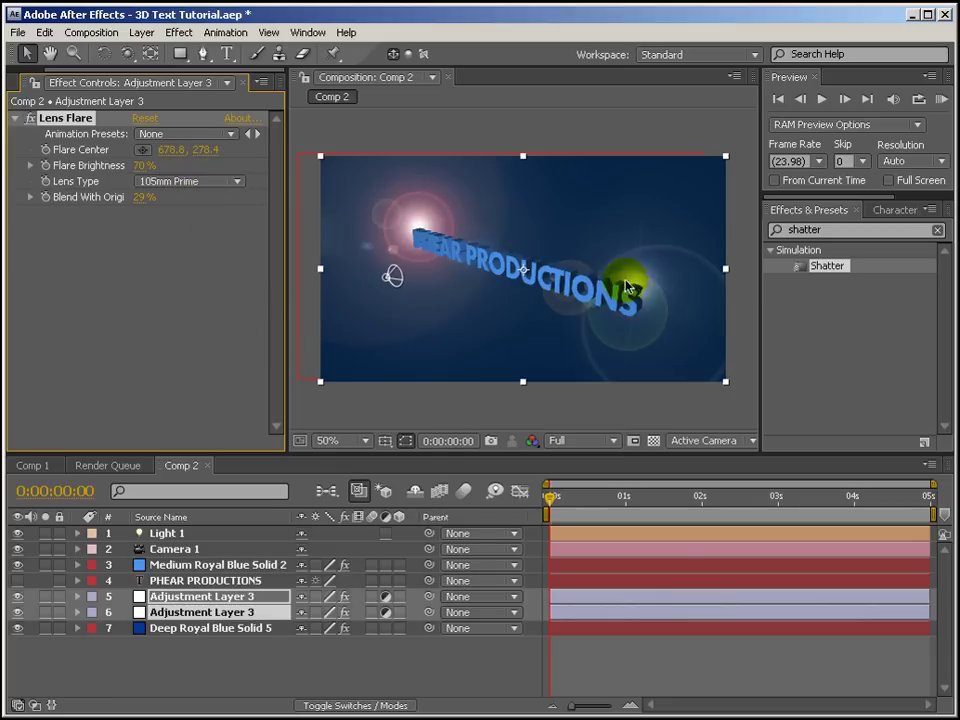
click(213, 392)
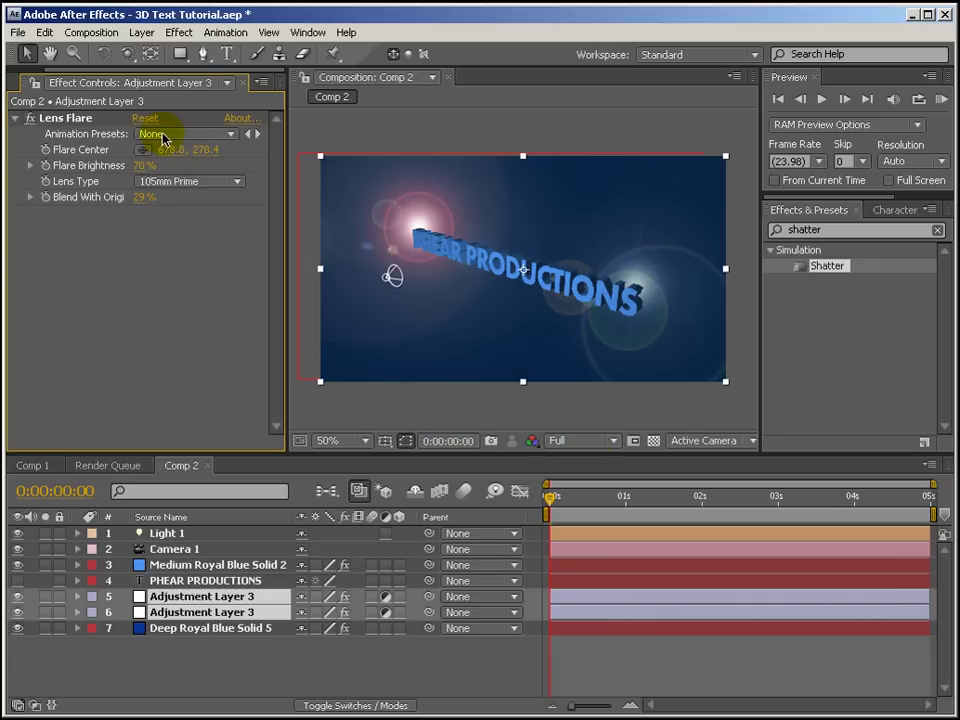
Orbit the camera to examine the extruded title and the flares from the side, and restore the original camera angle.
click(127, 53)
drag(392, 276, 322, 260)
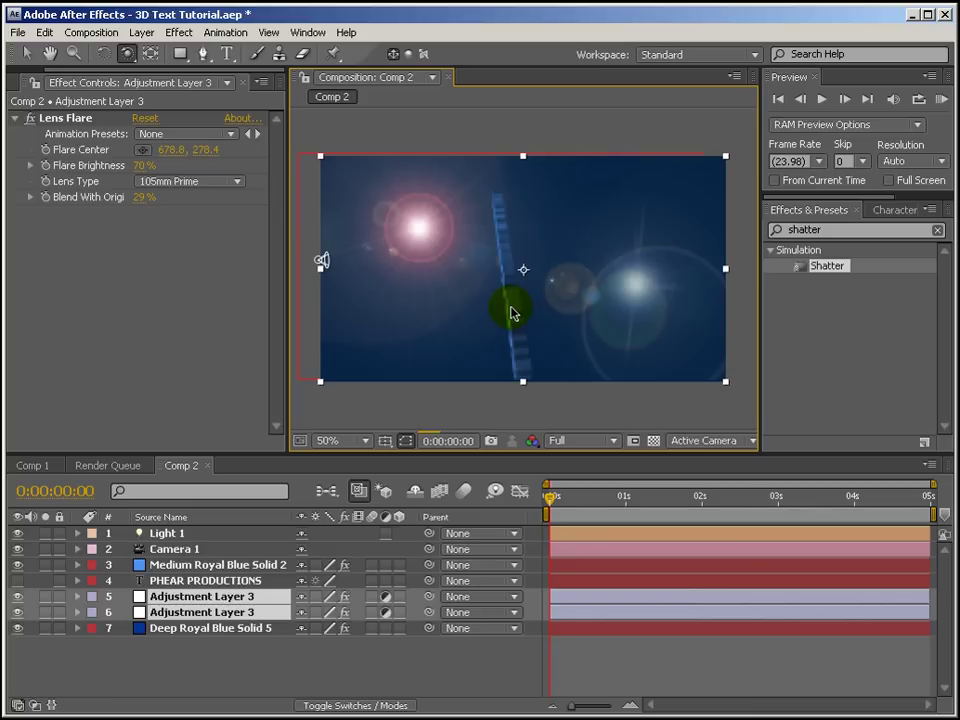
scroll(509, 312, up, 2)
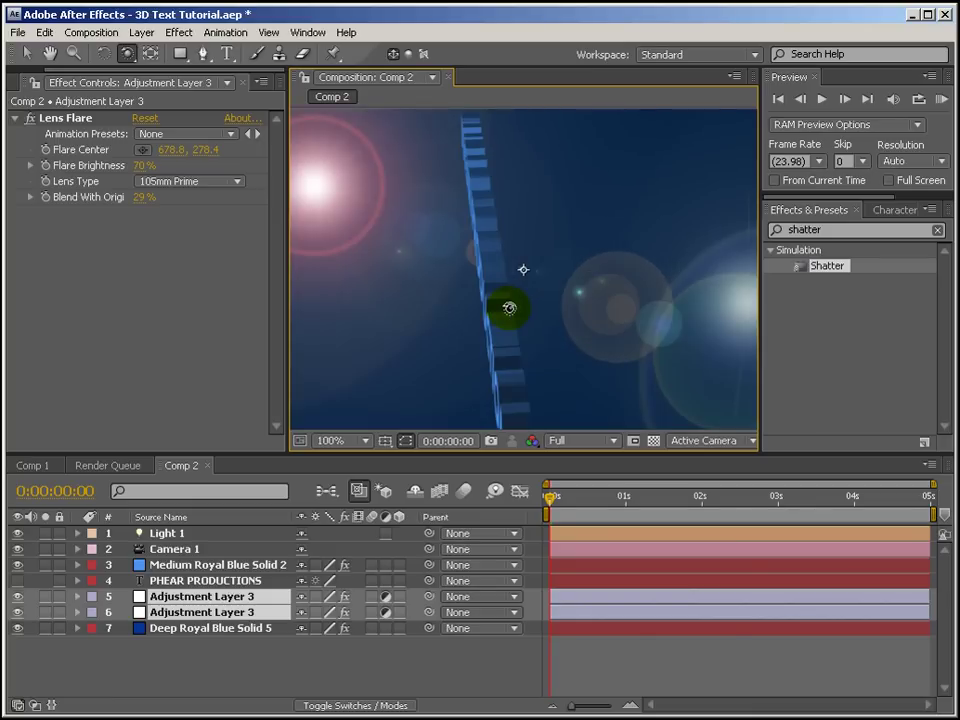
scroll(509, 308, down, 2)
drag(314, 233, 456, 283)
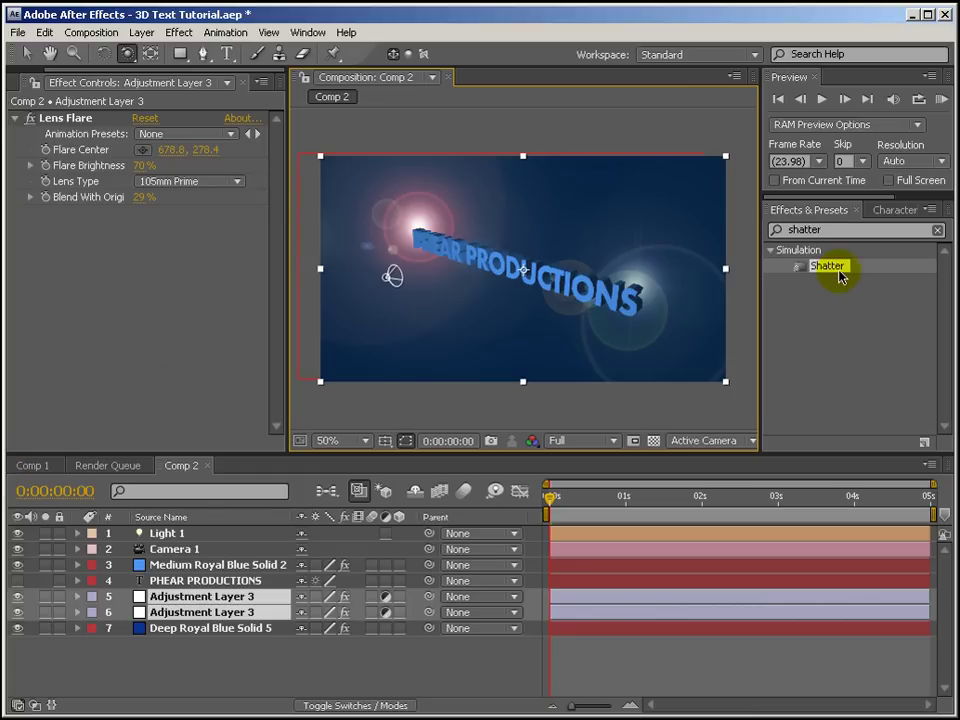
drag(840, 273, 577, 390)
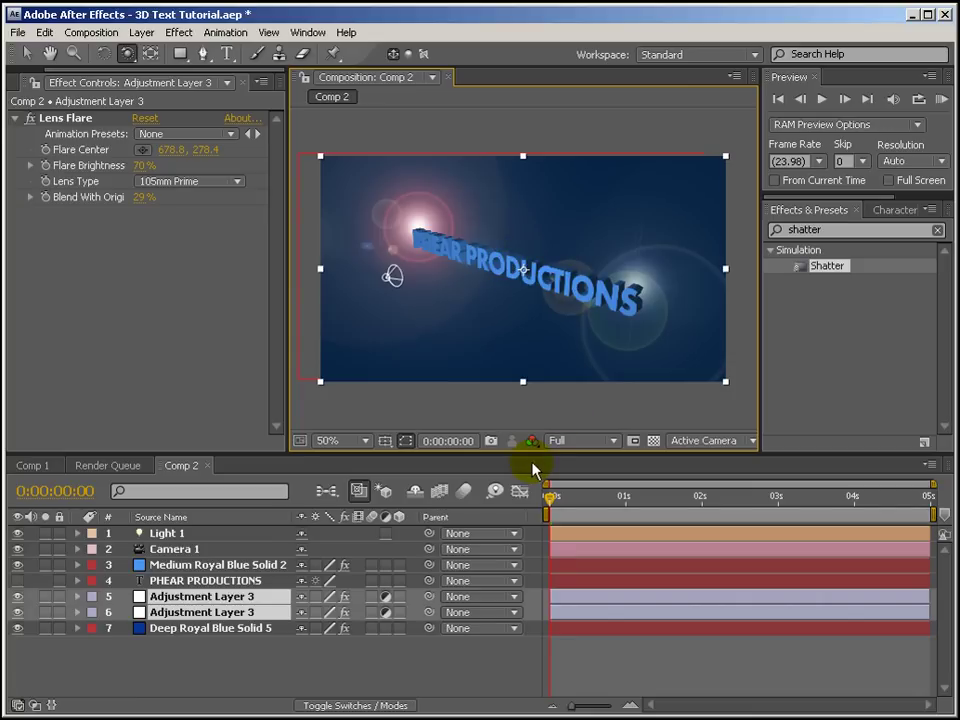